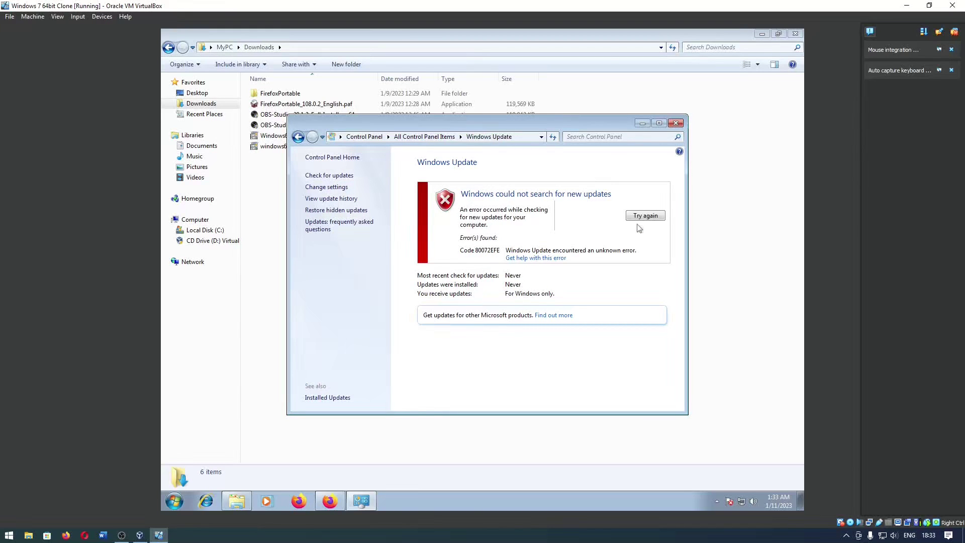
- Move the Windows Update window clear of the Downloads file list and select the Windows6.1-KB3102810-x64 package
{"action": "left_click_drag", "start_coordinate": [442, 122], "coordinate": [414, 242]}
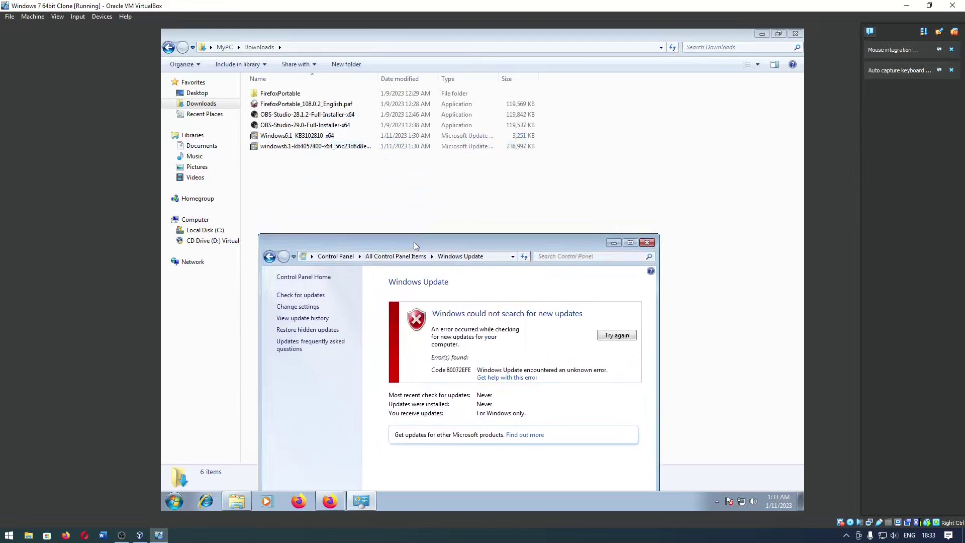
{"action": "left_click", "coordinate": [403, 204]}
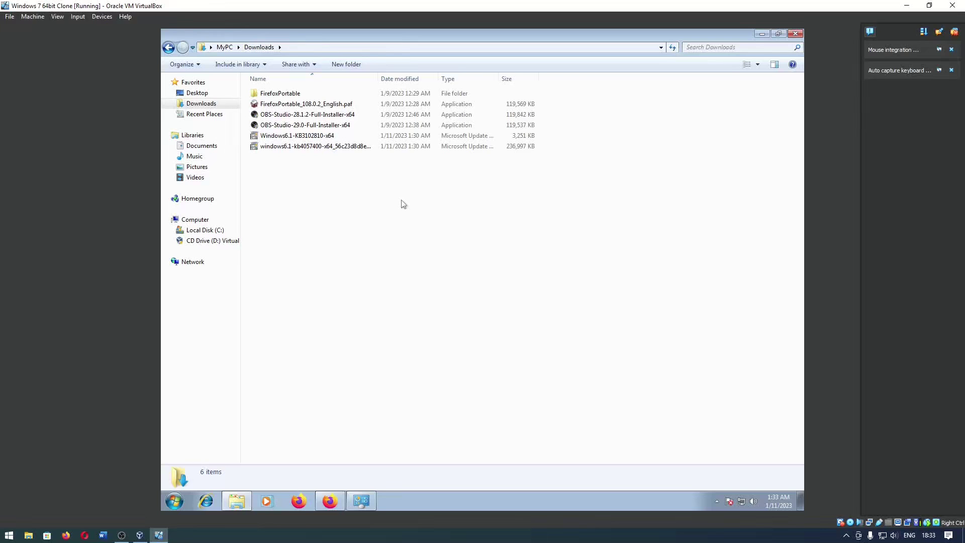
{"action": "left_click", "coordinate": [360, 500]}
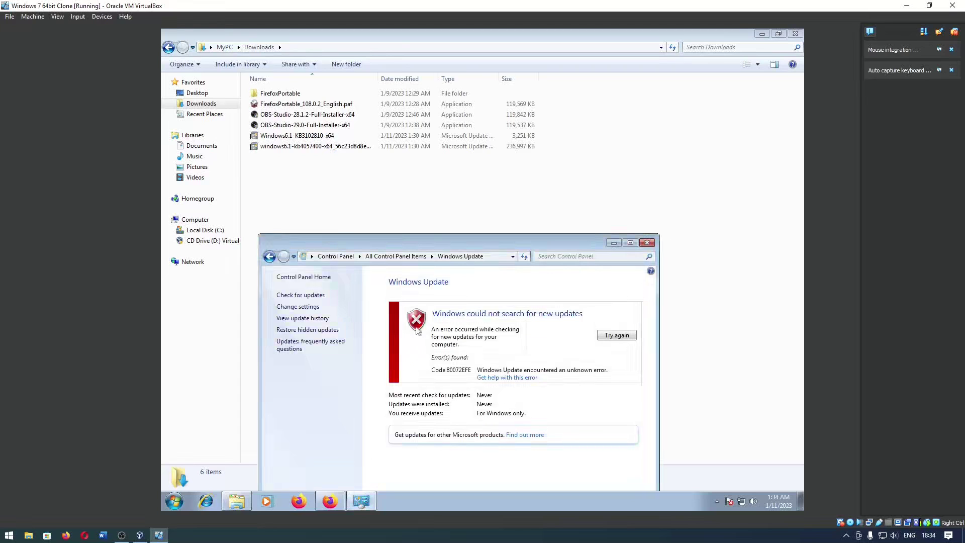
{"action": "left_click", "coordinate": [421, 136]}
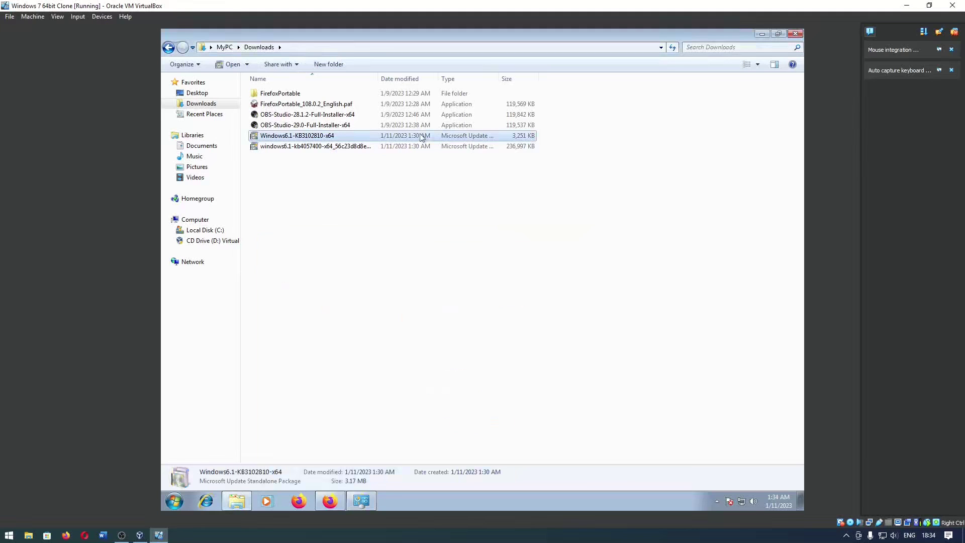
- Switch to Firefox and search the web for "windows 7 update kb"
{"action": "left_click", "coordinate": [329, 501]}
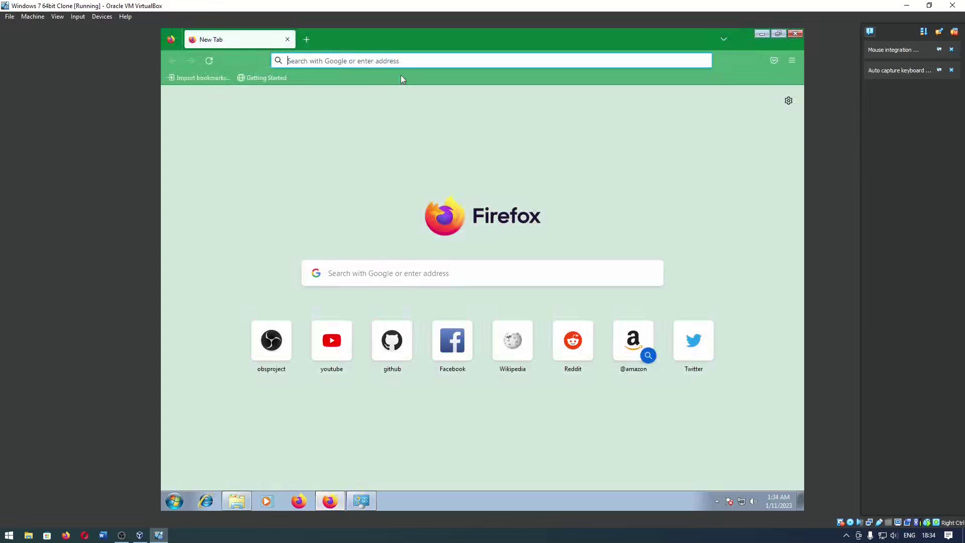
{"action": "type", "text": "windows 7"}
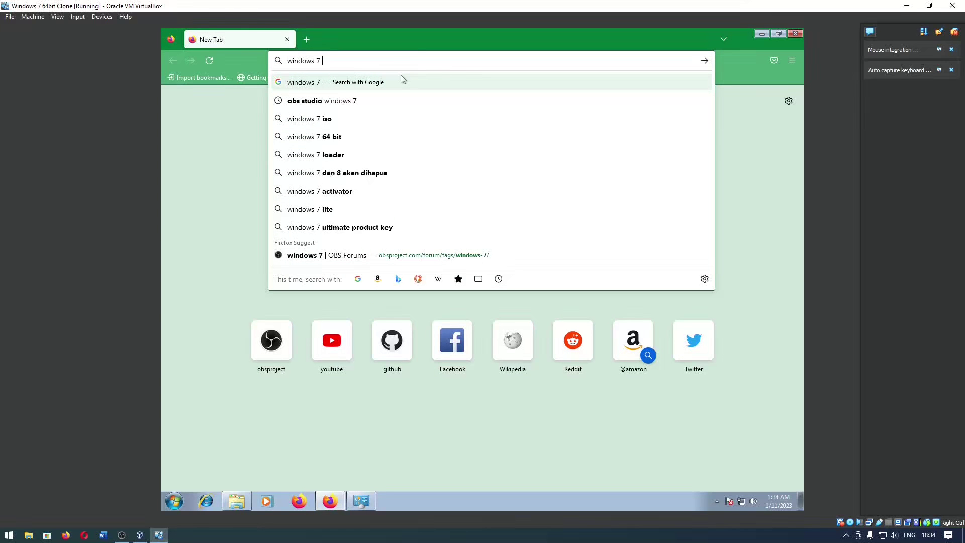
{"action": "type", "text": " update kb"}
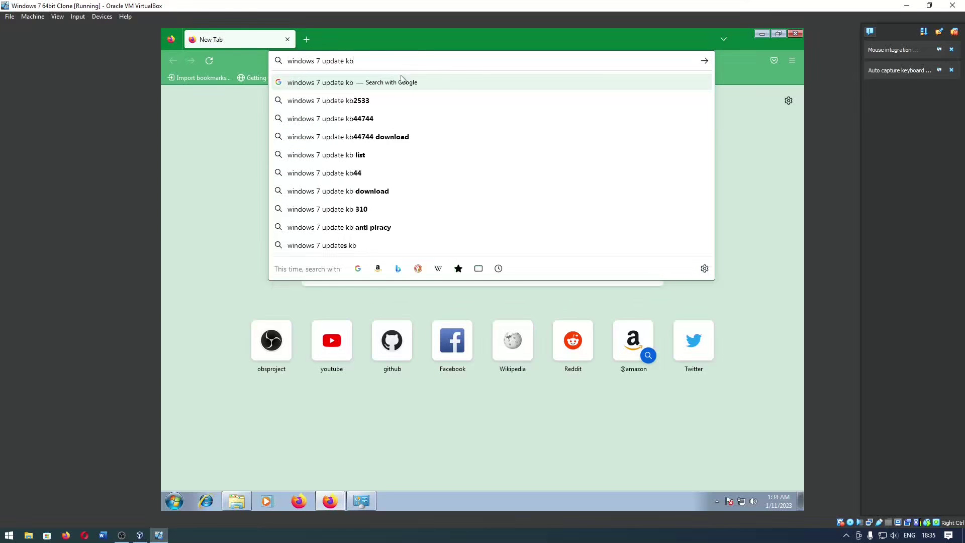
{"action": "key", "text": "Return"}
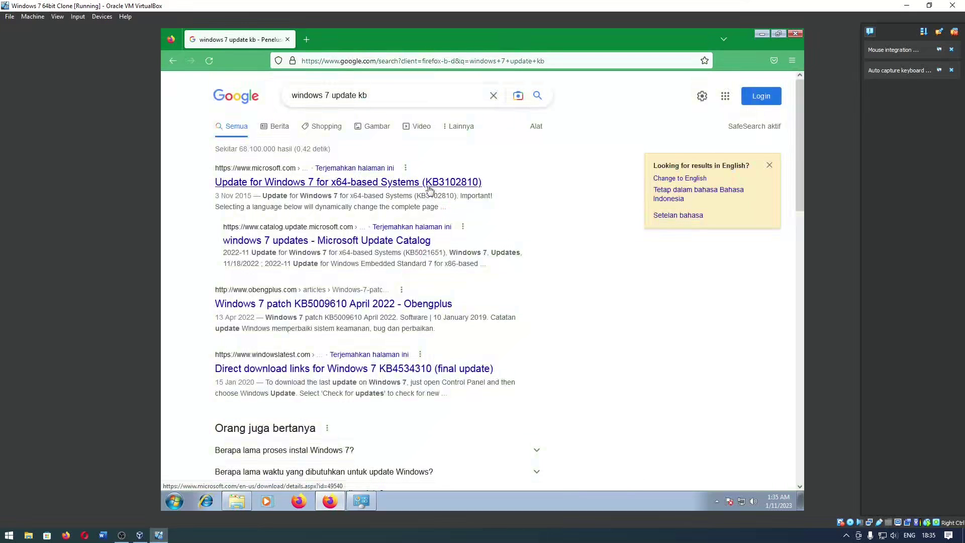
- Request the x64 KB3102810 update from Microsoft's download page, decline replacing the existing file and cancel the save
{"action": "left_click", "coordinate": [430, 189]}
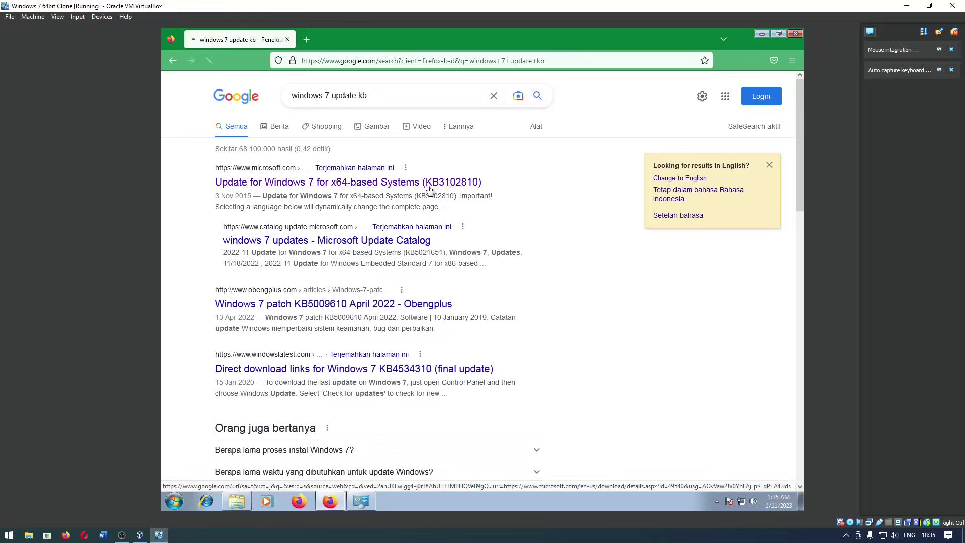
{"action": "scroll", "coordinate": [429, 279], "scroll_direction": "down", "scroll_amount": 5}
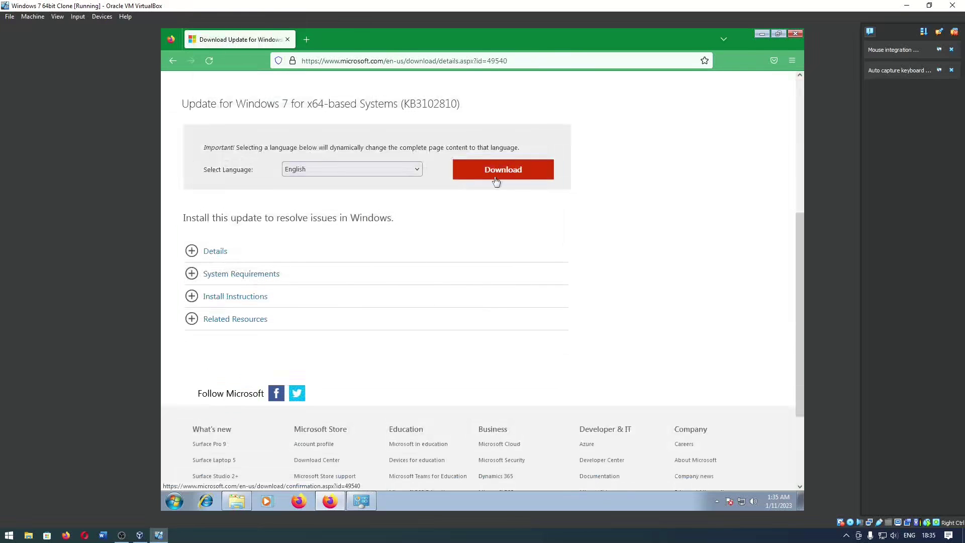
{"action": "left_click", "coordinate": [496, 180]}
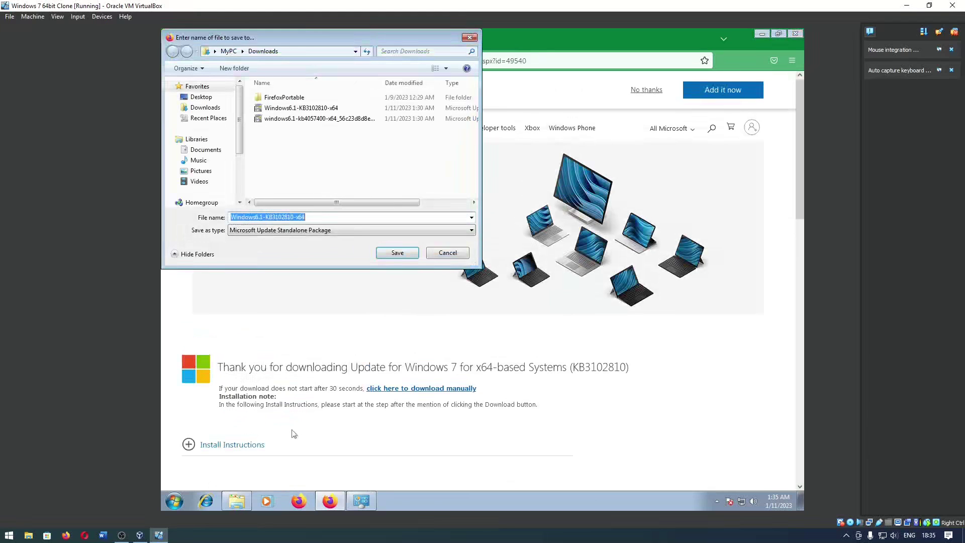
{"action": "left_click", "coordinate": [397, 253]}
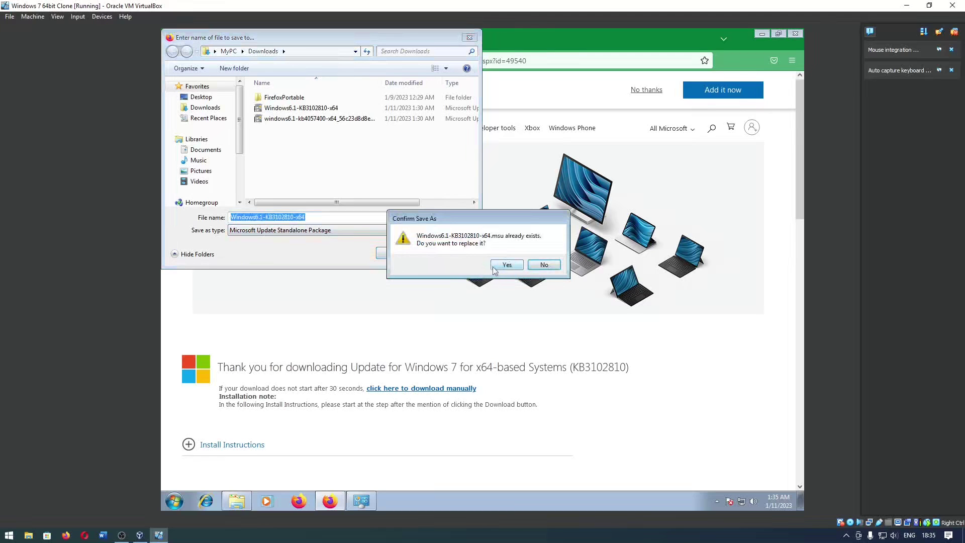
{"action": "left_click", "coordinate": [527, 266]}
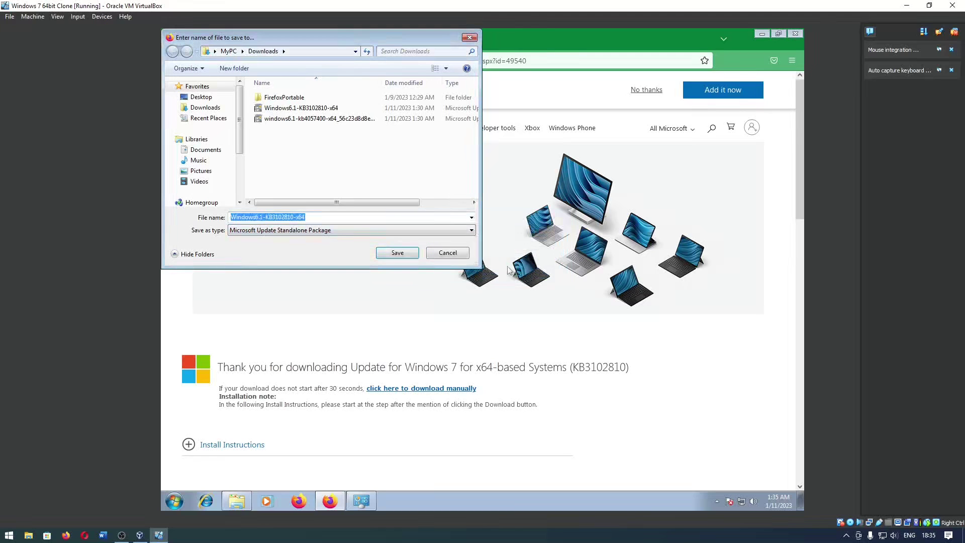
{"action": "left_click", "coordinate": [448, 253]}
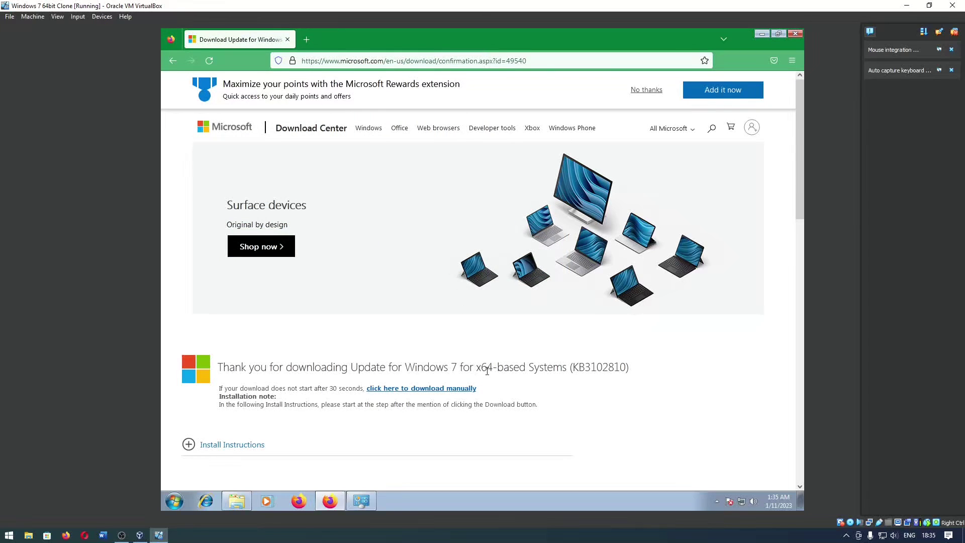
- Search the web for "windows 7 update kb 32 bit"
{"action": "left_click", "coordinate": [326, 59]}
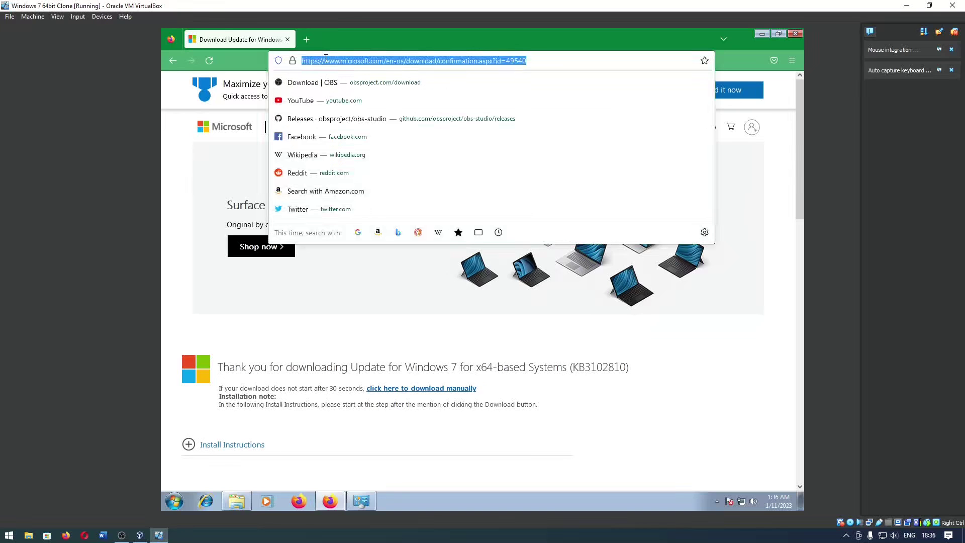
{"action": "type", "text": "update"}
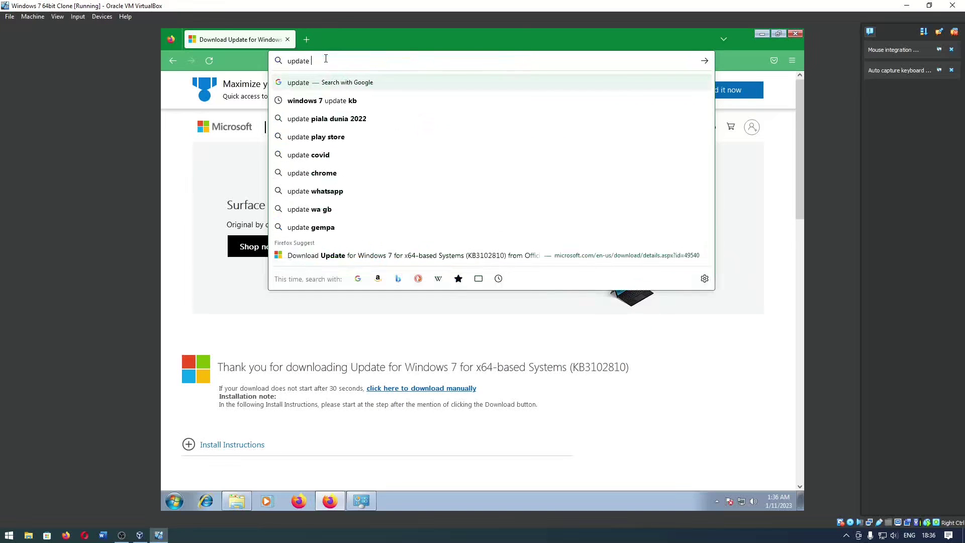
{"action": "key", "text": "Down"}
{"action": "type", "text": "3"}
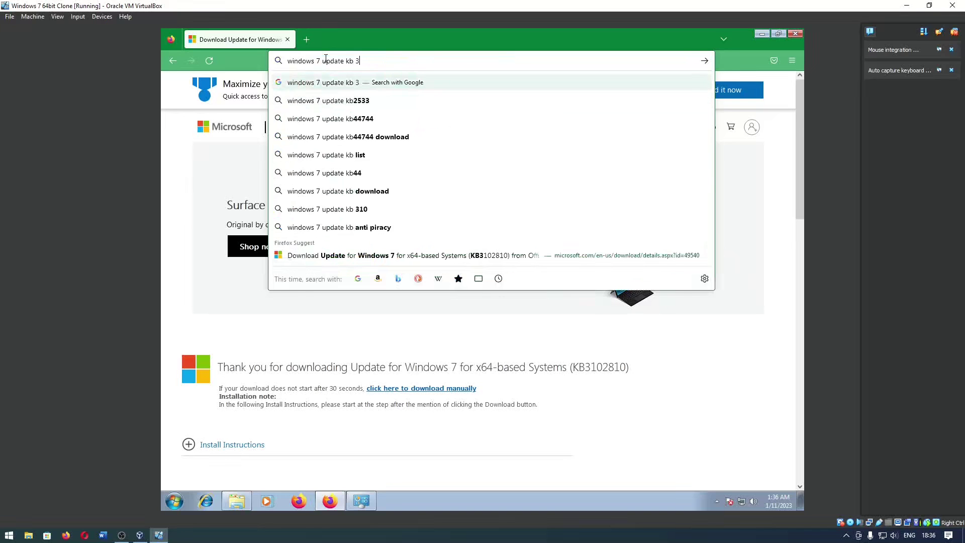
{"action": "type", "text": "2 bit"}
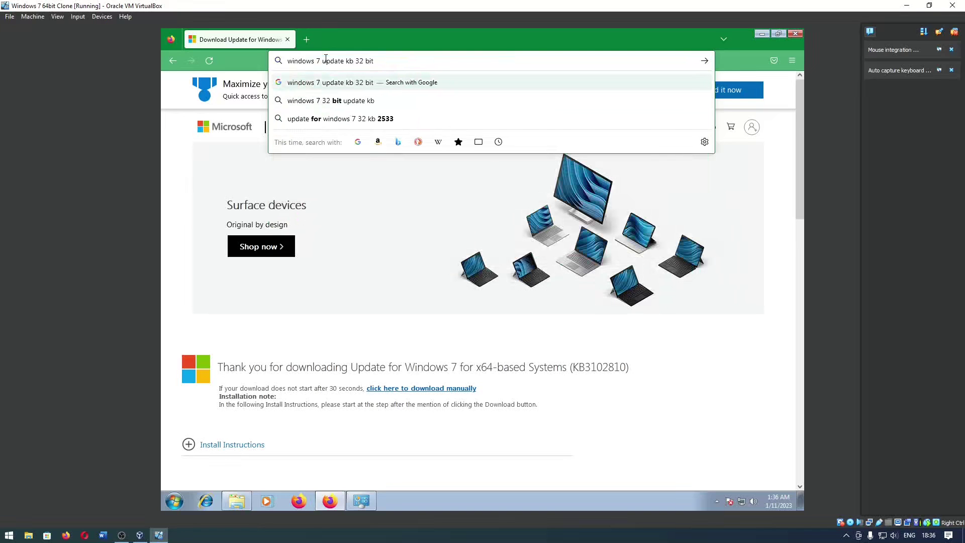
{"action": "key", "text": "Return"}
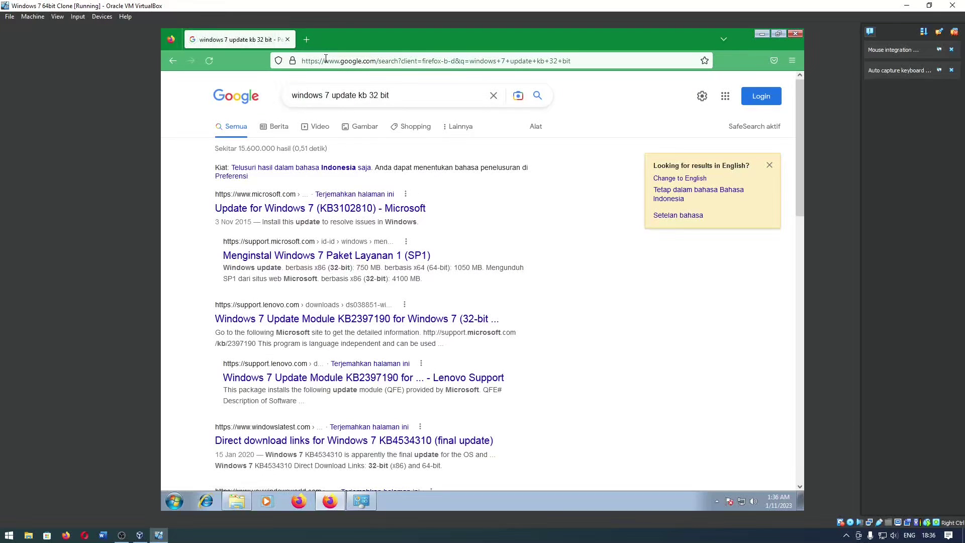
- Open Microsoft's Update for Windows 7 (KB3102810) page in a new tab and save Windows6.1-KB3102810-x86 to Downloads
{"action": "middle_click", "coordinate": [337, 202]}
{"action": "left_click", "coordinate": [351, 39]}
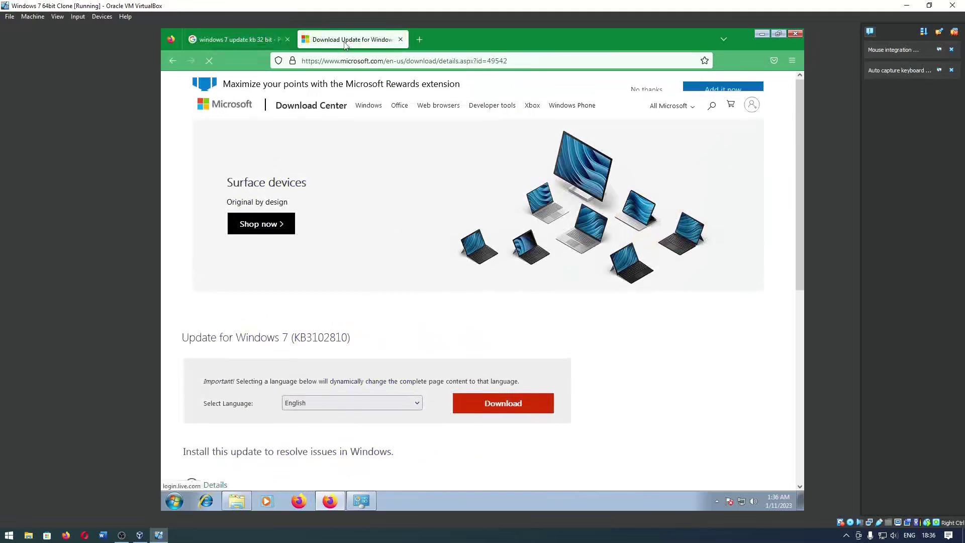
{"action": "scroll", "coordinate": [375, 230], "scroll_direction": "down", "scroll_amount": 3}
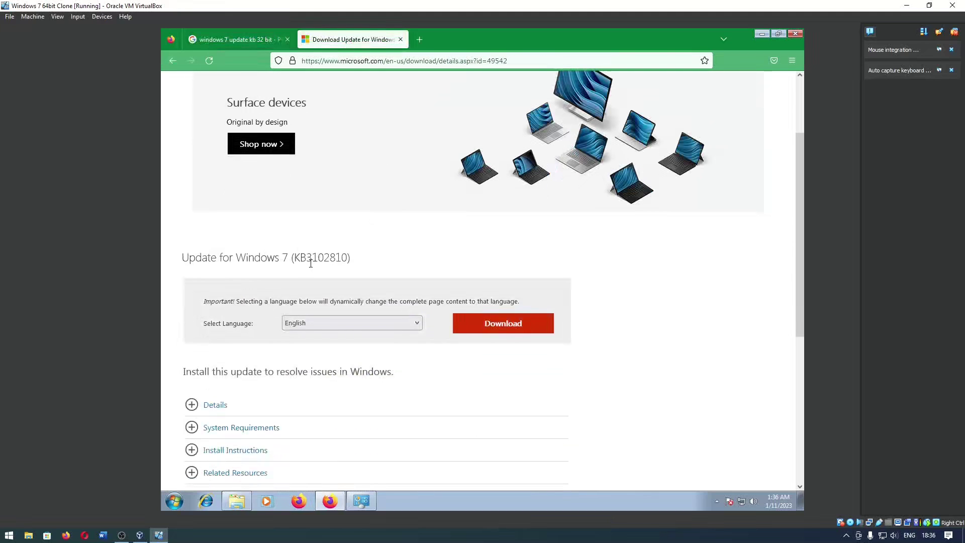
{"action": "scroll", "coordinate": [352, 264], "scroll_direction": "down", "scroll_amount": 3}
{"action": "left_click", "coordinate": [502, 226]}
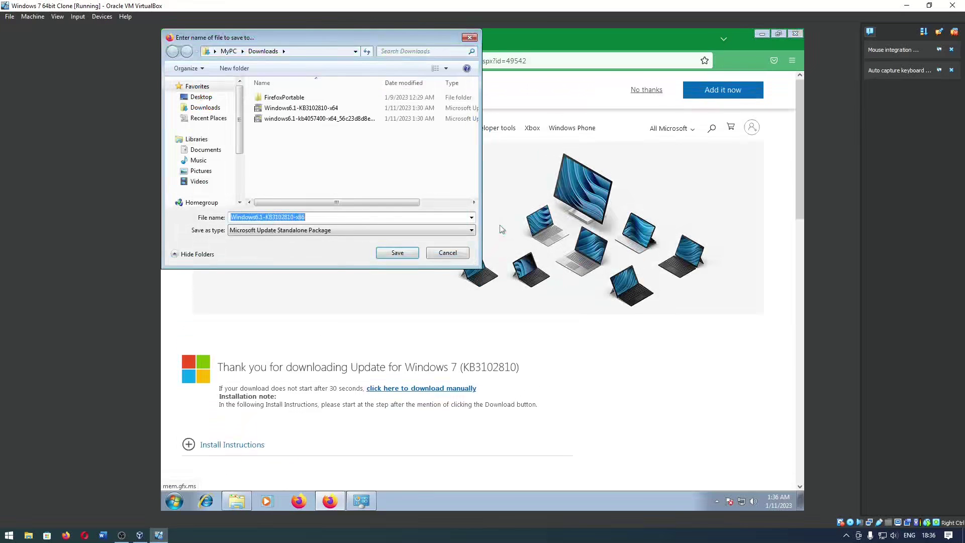
{"action": "left_click", "coordinate": [328, 216]}
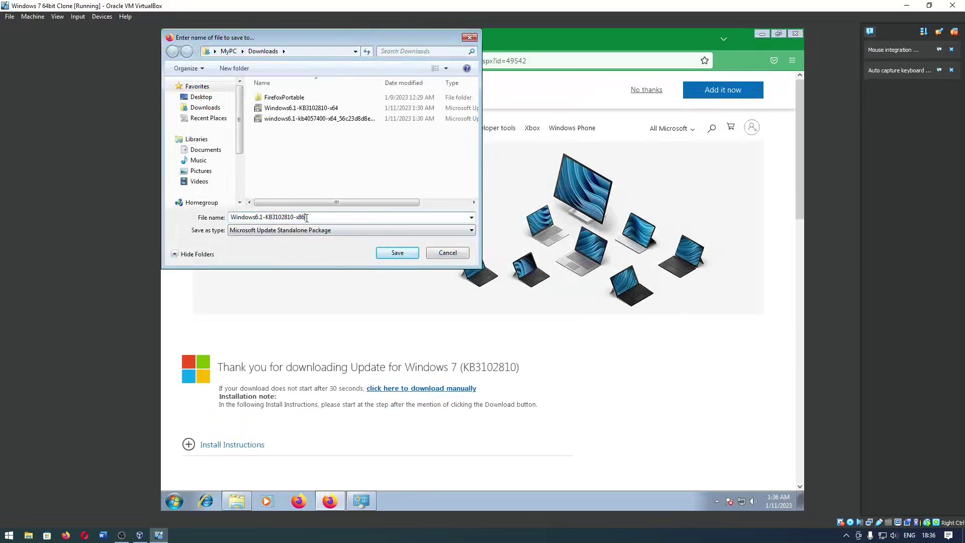
{"action": "left_click_drag", "start_coordinate": [306, 217], "coordinate": [301, 217]}
{"action": "left_click", "coordinate": [319, 218]}
{"action": "left_click", "coordinate": [397, 252]}
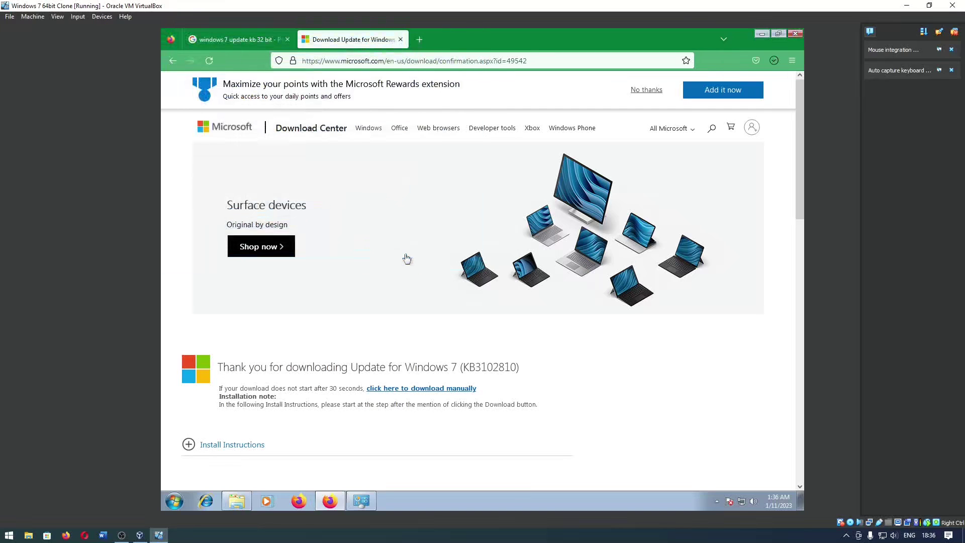
- Install the Windows6.1-KB3102810-x64 package from the Downloads folder and restart the computer
{"action": "left_click", "coordinate": [236, 502]}
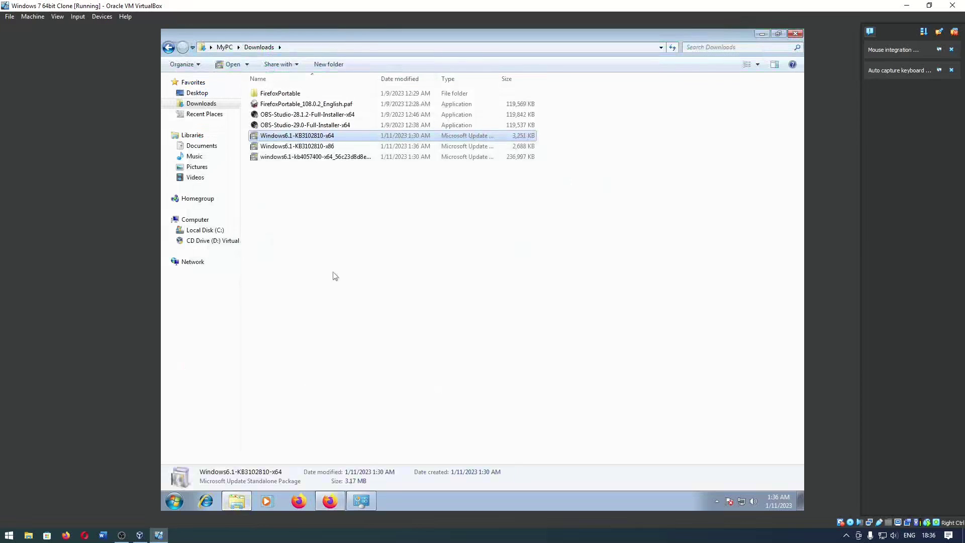
{"action": "double_click", "coordinate": [348, 135]}
{"action": "left_click", "coordinate": [508, 305]}
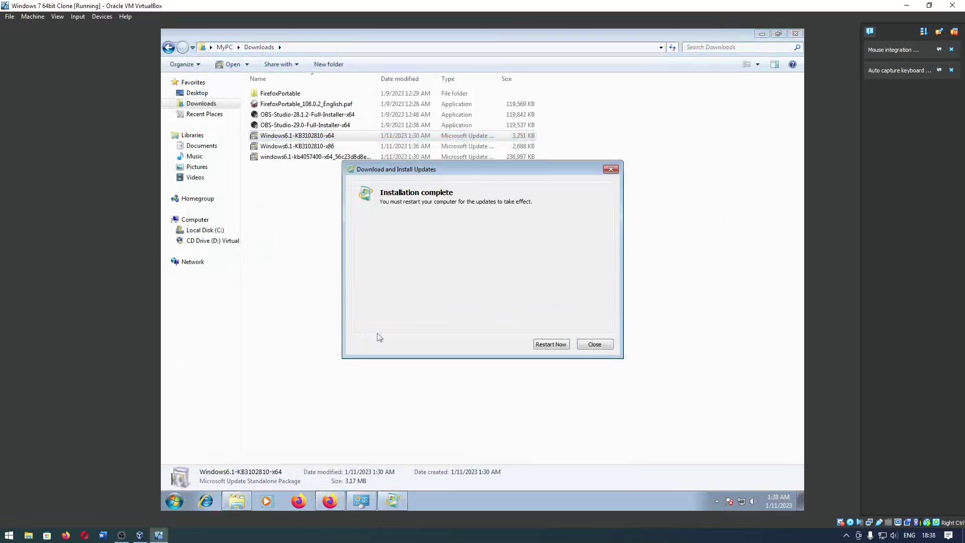
{"action": "left_click", "coordinate": [550, 344]}
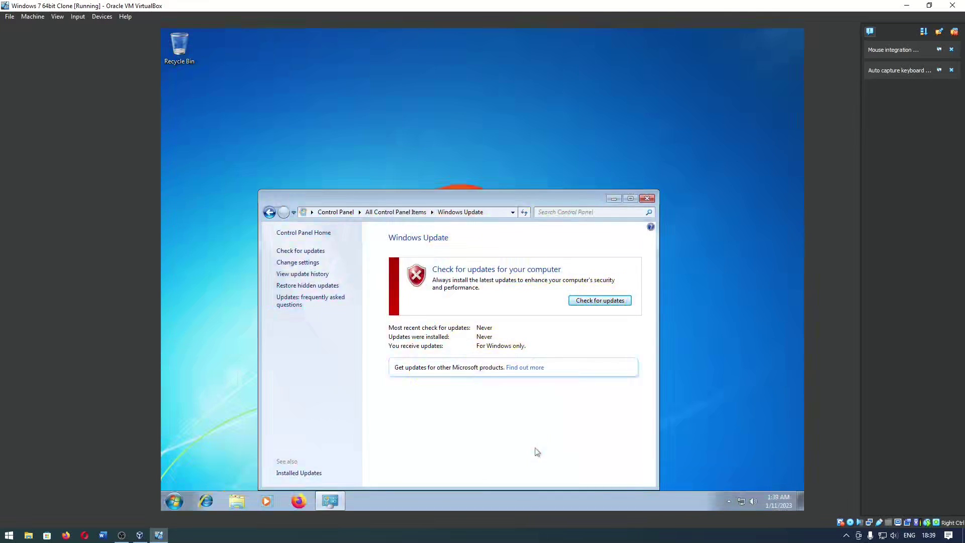
- Start a check for new updates in Windows Update, and start it again from the reopened Windows Update window
{"action": "left_click", "coordinate": [599, 300]}
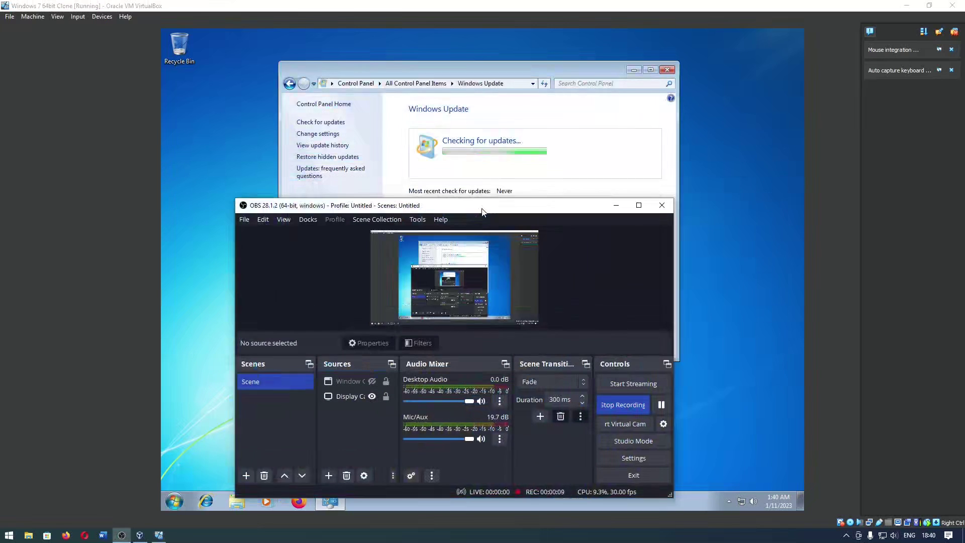
{"action": "left_click_drag", "start_coordinate": [483, 212], "coordinate": [475, 221]}
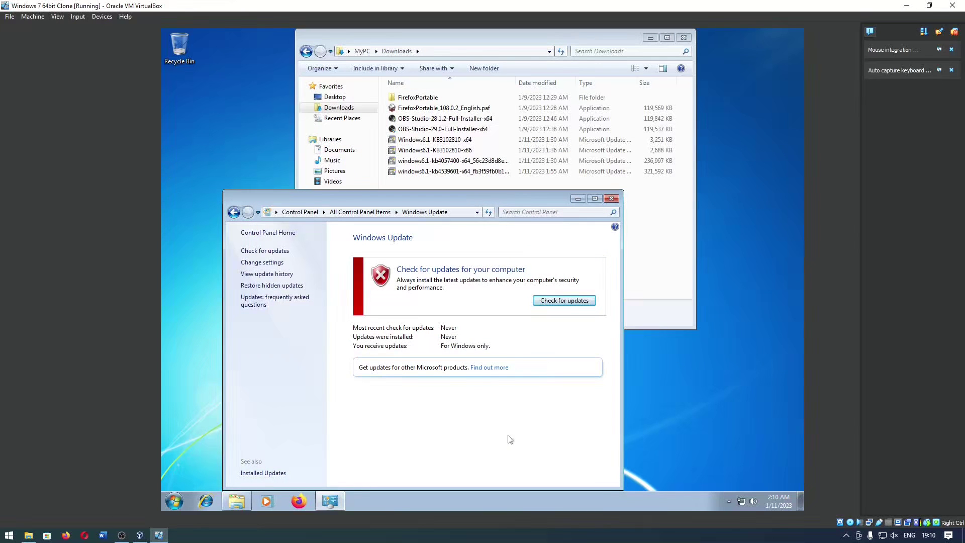
{"action": "left_click", "coordinate": [564, 302]}
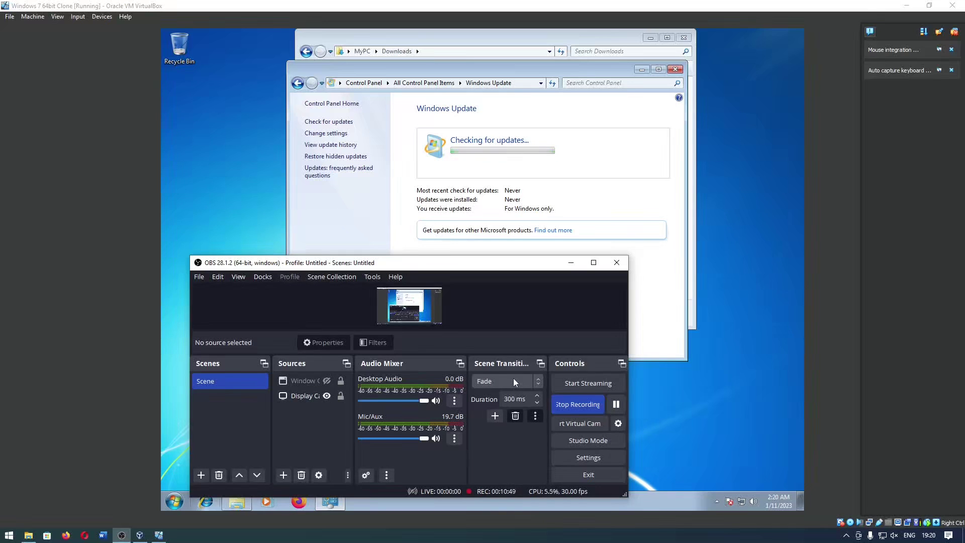
{"action": "left_click_drag", "start_coordinate": [436, 266], "coordinate": [470, 239]}
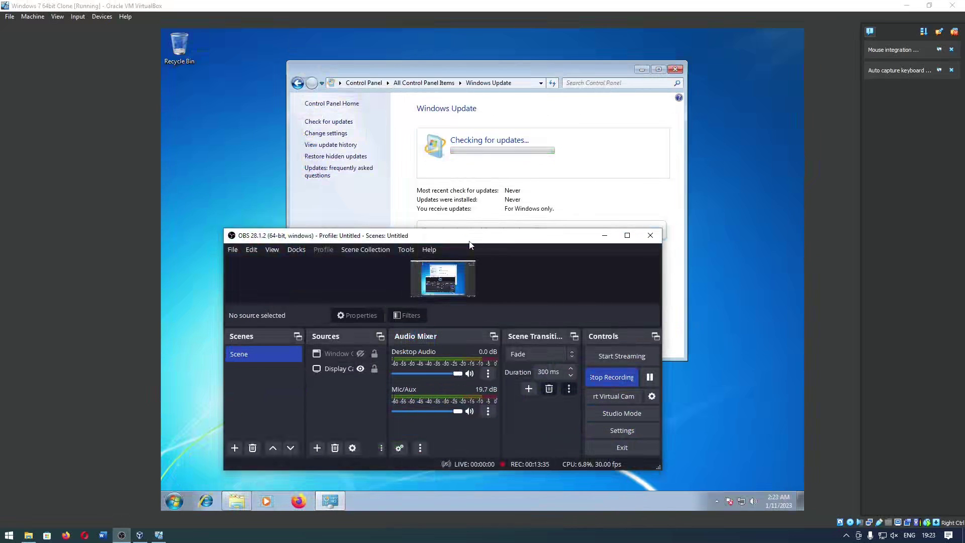
- Open Firefox and go to the YouTube site from the new tab page
{"action": "left_click", "coordinate": [298, 501]}
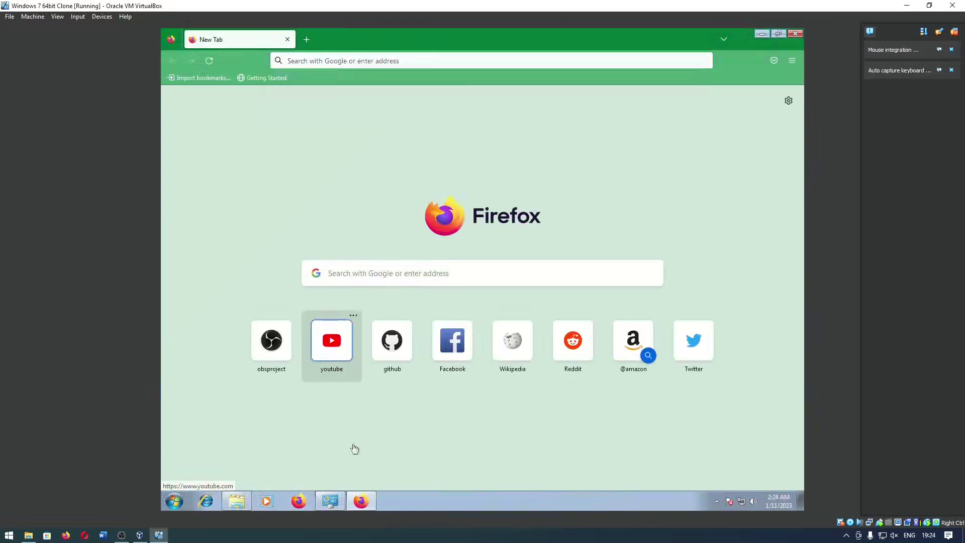
{"action": "left_click", "coordinate": [329, 340]}
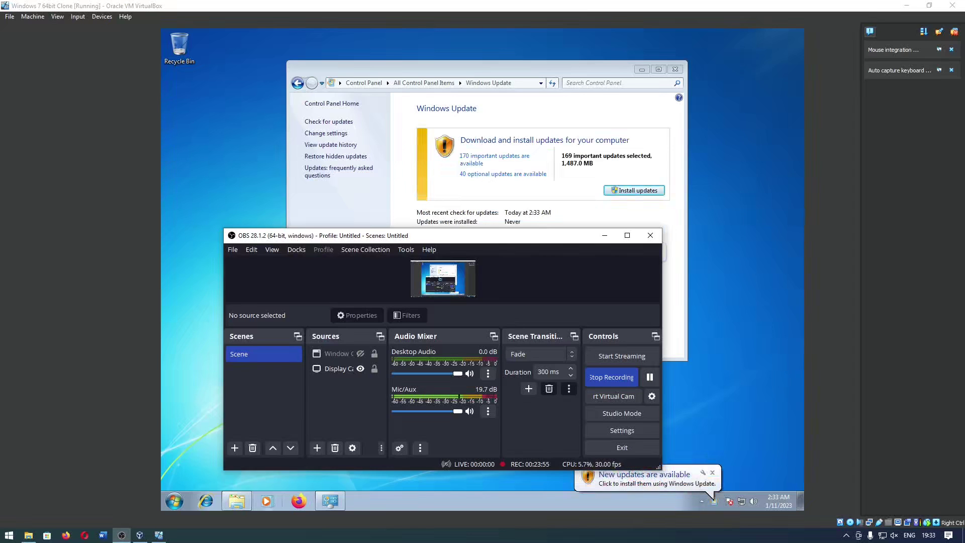
- Bring up the Downloads folder and widen the Name column to show more of the update package names
{"action": "left_click", "coordinate": [248, 497]}
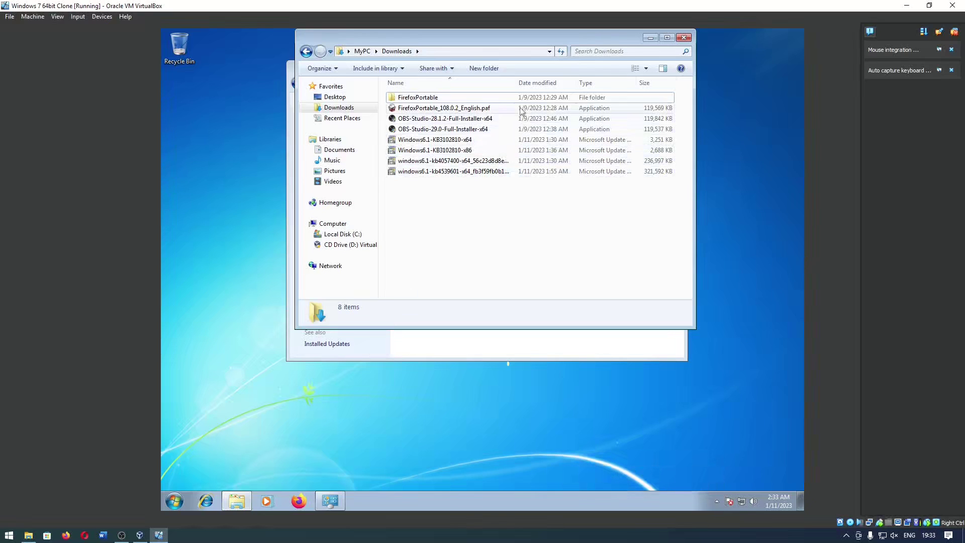
{"action": "left_click_drag", "start_coordinate": [516, 84], "coordinate": [564, 84]}
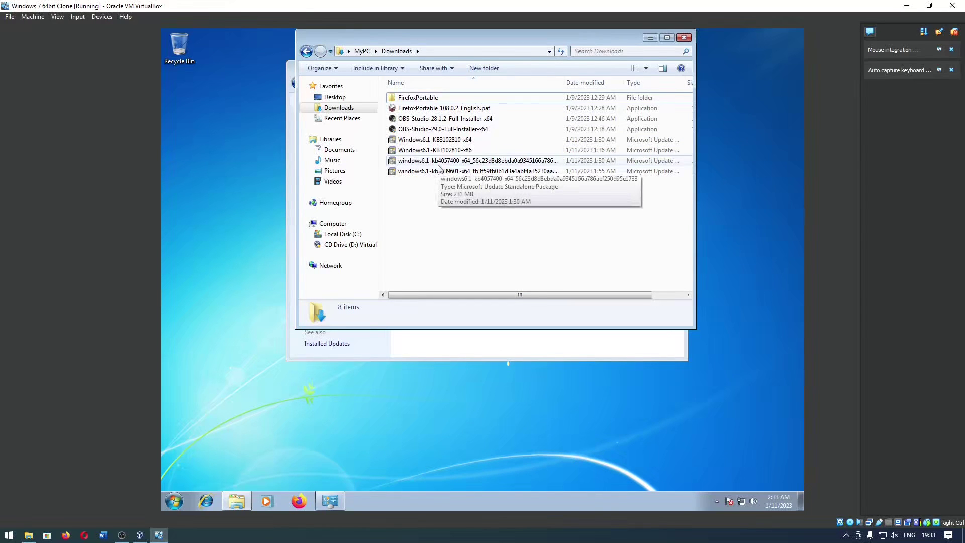
- Bring Windows Update forward, open its list of installed updates and select the KB3102810 entry
{"action": "left_click", "coordinate": [420, 346]}
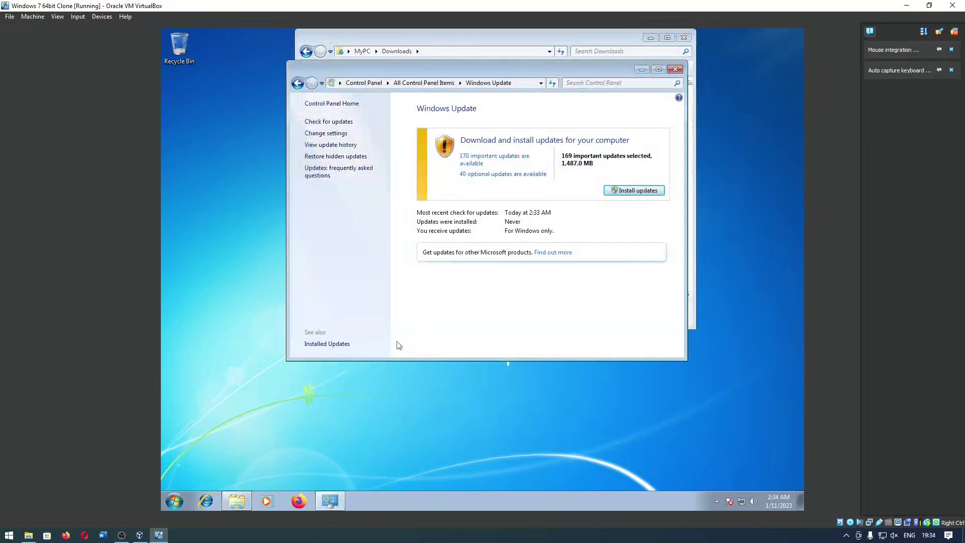
{"action": "left_click", "coordinate": [351, 345]}
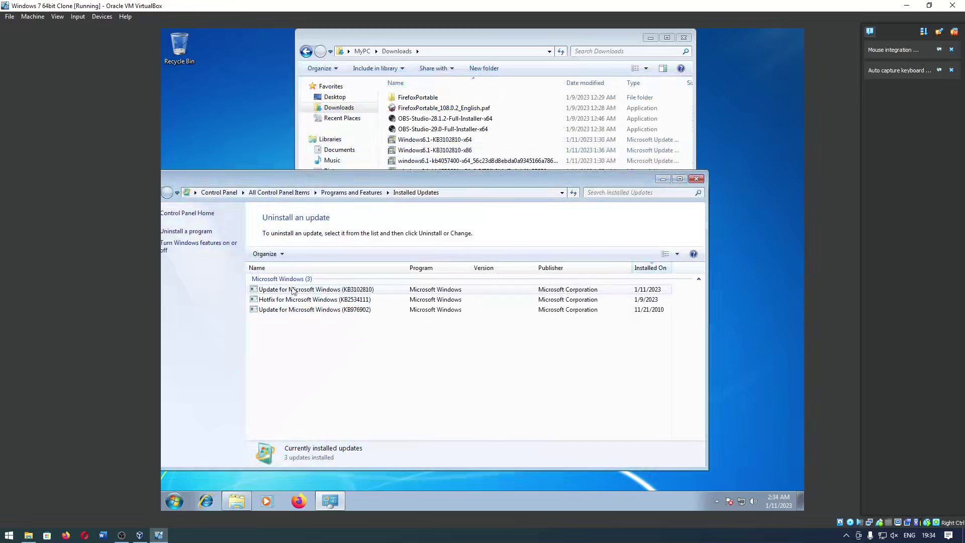
{"action": "left_click", "coordinate": [319, 290]}
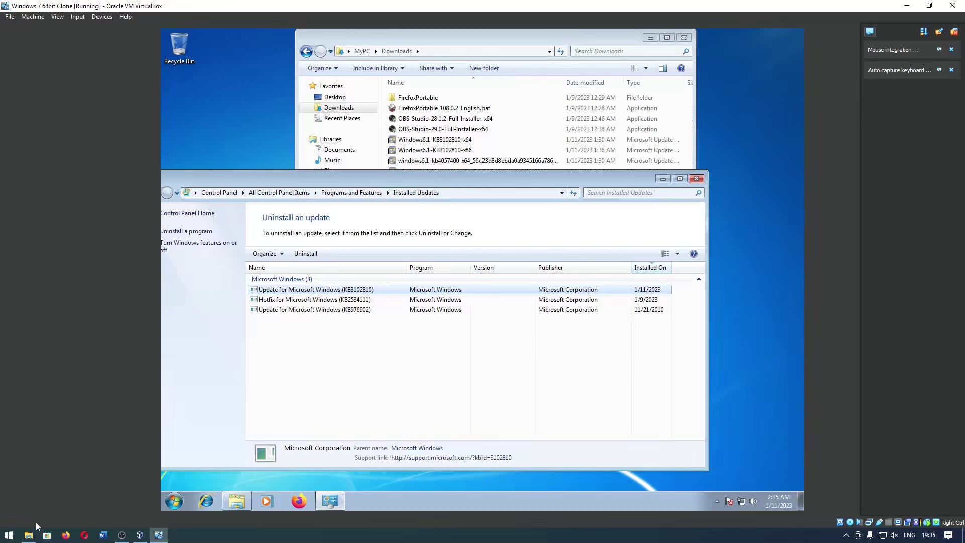
- Open Windows Update from the Control Panel, maximize it, and sort its list of important updates by size with the largest first
{"action": "left_click", "coordinate": [174, 500]}
{"action": "left_click", "coordinate": [329, 400]}
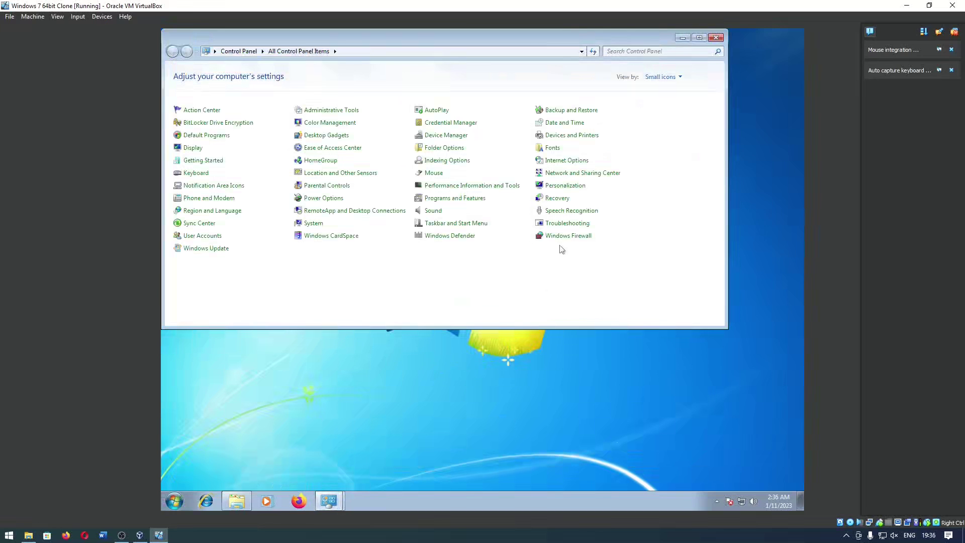
{"action": "left_click", "coordinate": [205, 249]}
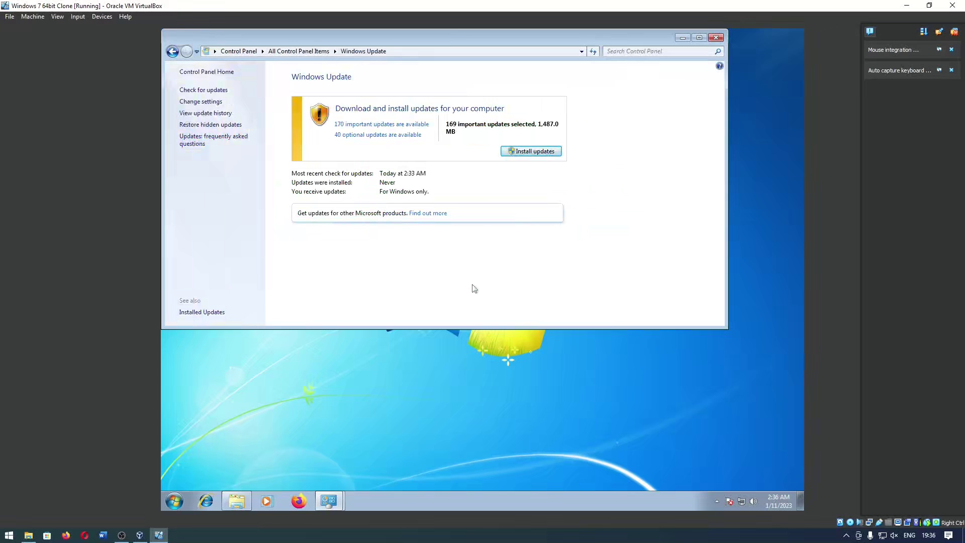
{"action": "left_click", "coordinate": [698, 38]}
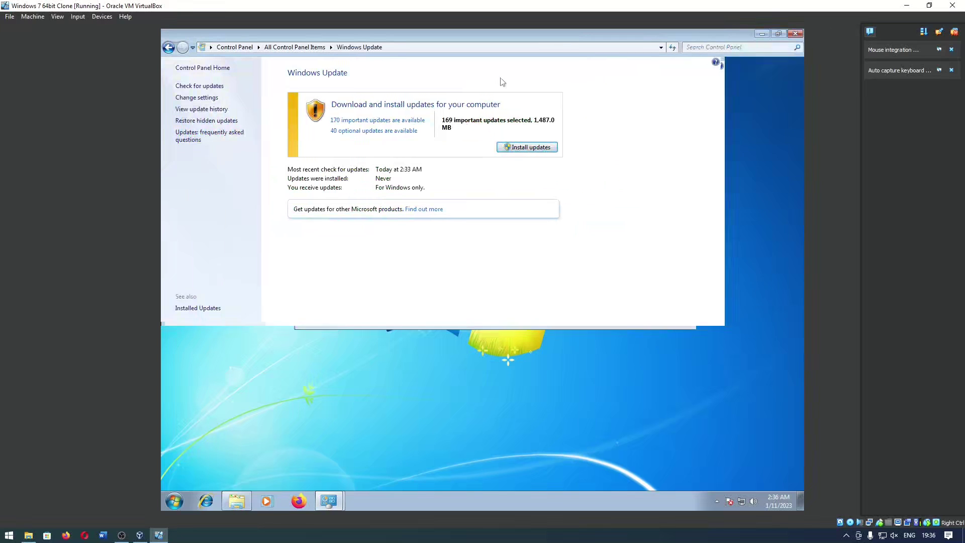
{"action": "left_click", "coordinate": [388, 120]}
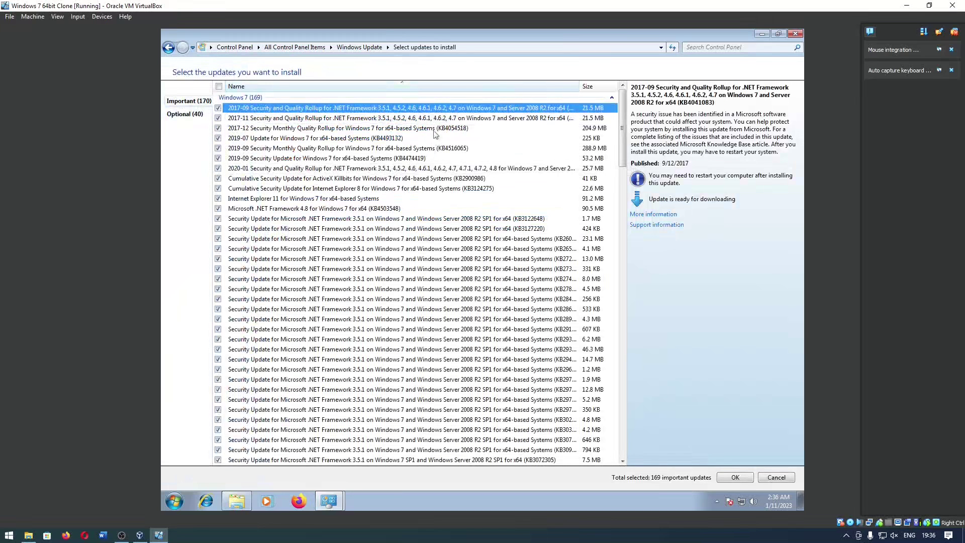
{"action": "scroll", "coordinate": [579, 189], "scroll_direction": "down", "scroll_amount": 19}
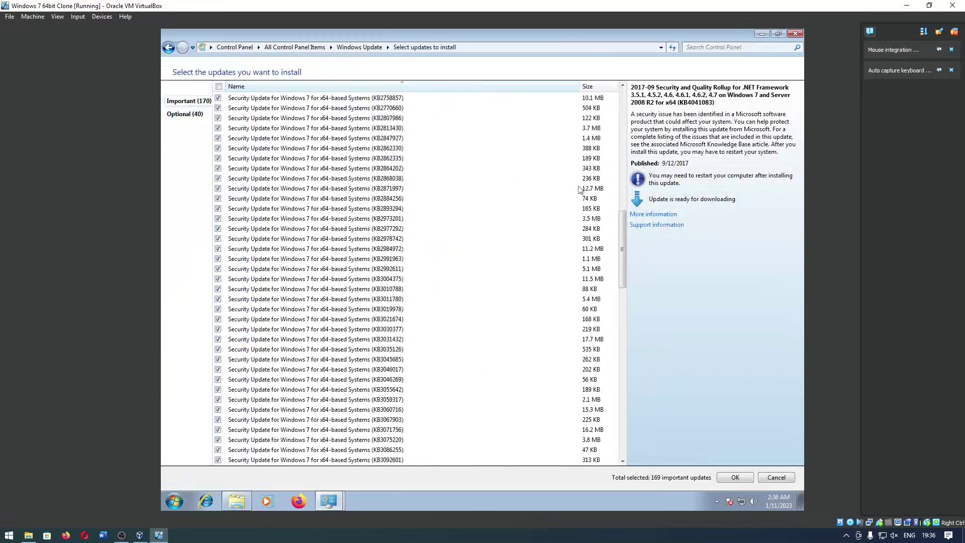
{"action": "scroll", "coordinate": [579, 189], "scroll_direction": "down", "scroll_amount": 5}
{"action": "left_click", "coordinate": [588, 86]}
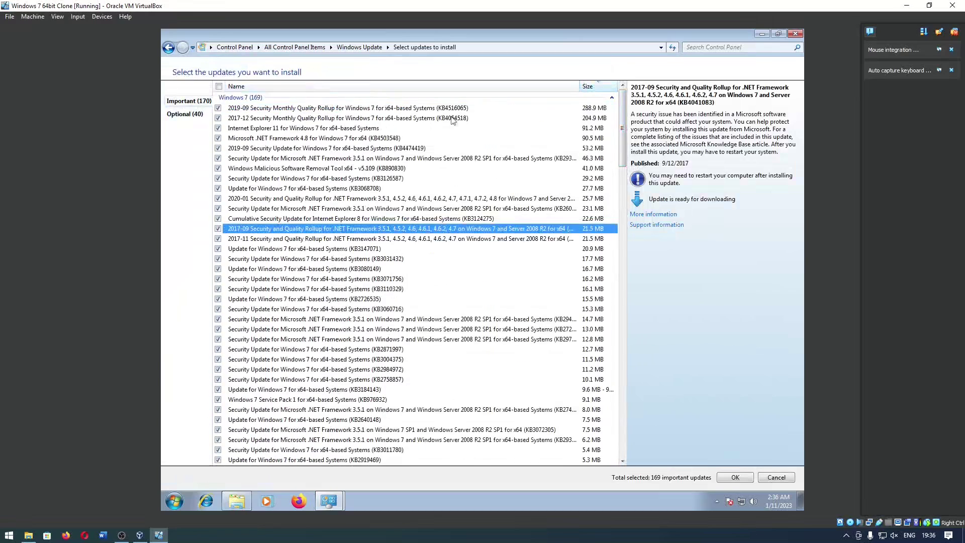
- Install only the important update KB2726535, leaving all others unselected, and restart the computer
{"action": "scroll", "coordinate": [392, 259], "scroll_direction": "down", "scroll_amount": 12}
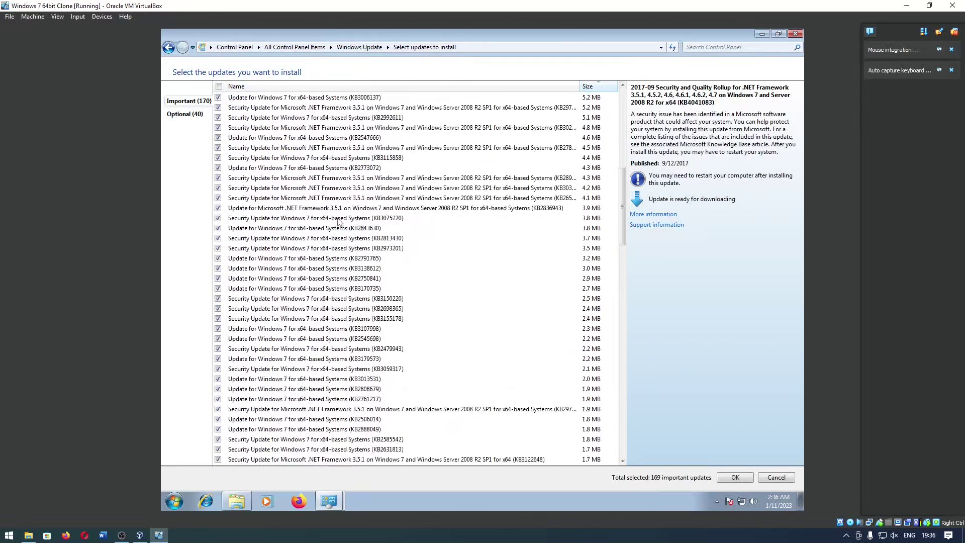
{"action": "scroll", "coordinate": [340, 222], "scroll_direction": "up", "scroll_amount": 15}
{"action": "left_click", "coordinate": [218, 87]}
{"action": "left_click", "coordinate": [218, 298]}
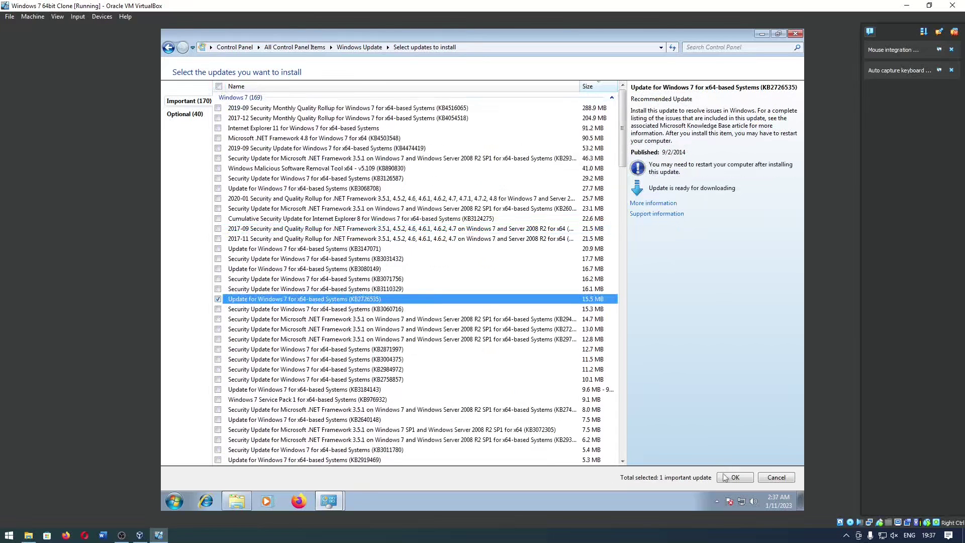
{"action": "left_click", "coordinate": [734, 477]}
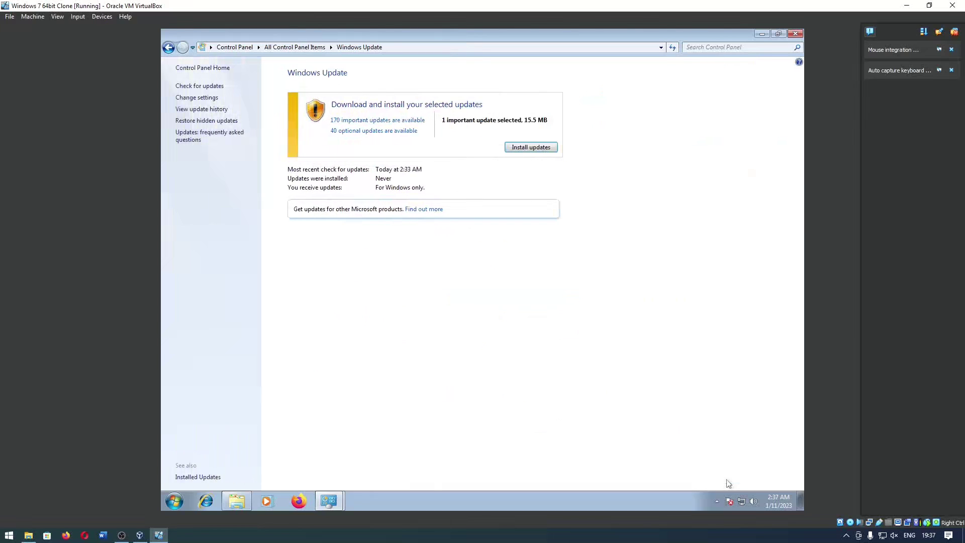
{"action": "left_click", "coordinate": [547, 151]}
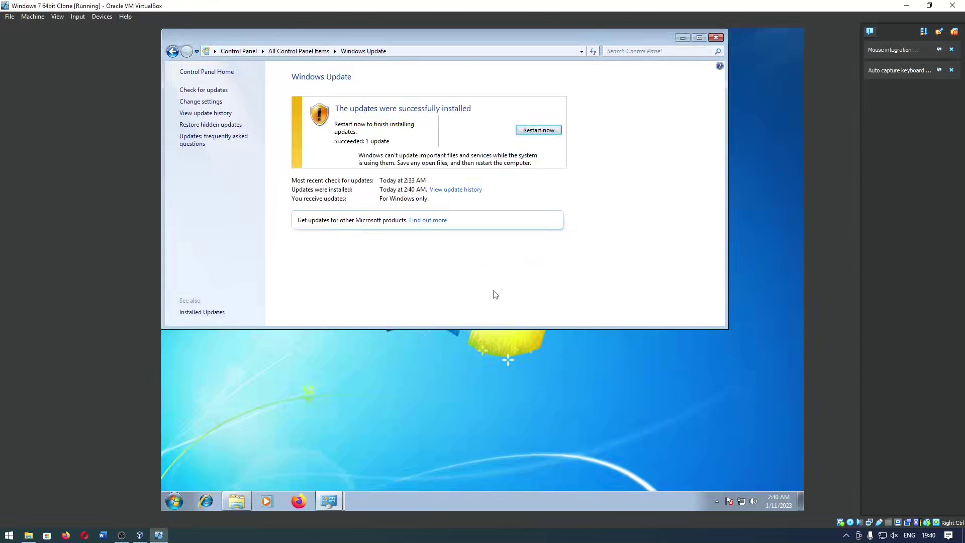
{"action": "left_click", "coordinate": [538, 130]}
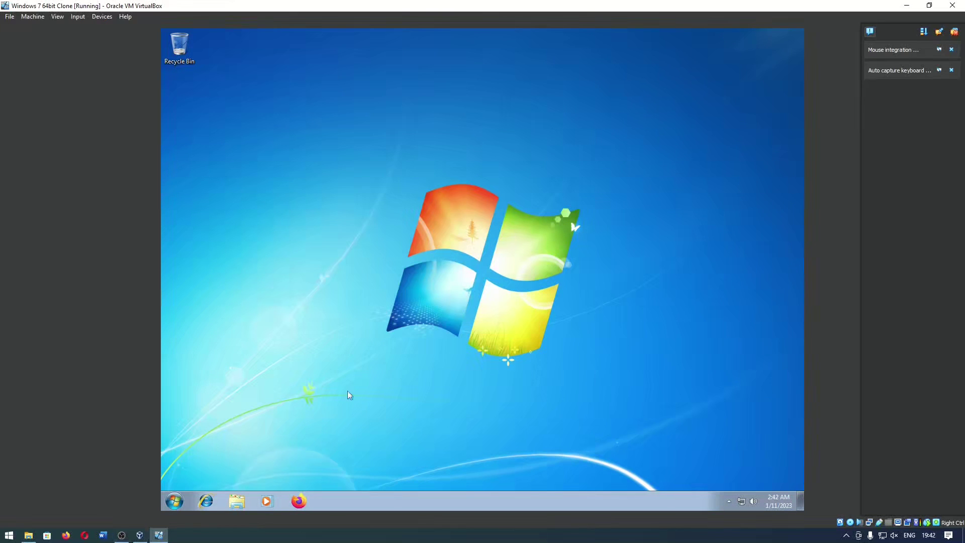
- Reopen Windows Update from the Control Panel after the restart and show its important updates list in a maximized window
{"action": "left_click", "coordinate": [176, 501]}
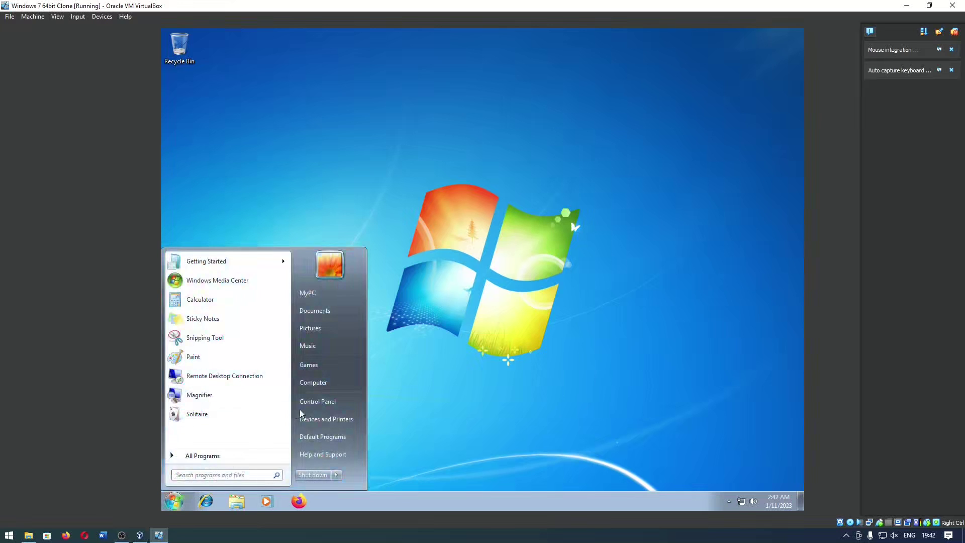
{"action": "left_click", "coordinate": [315, 406]}
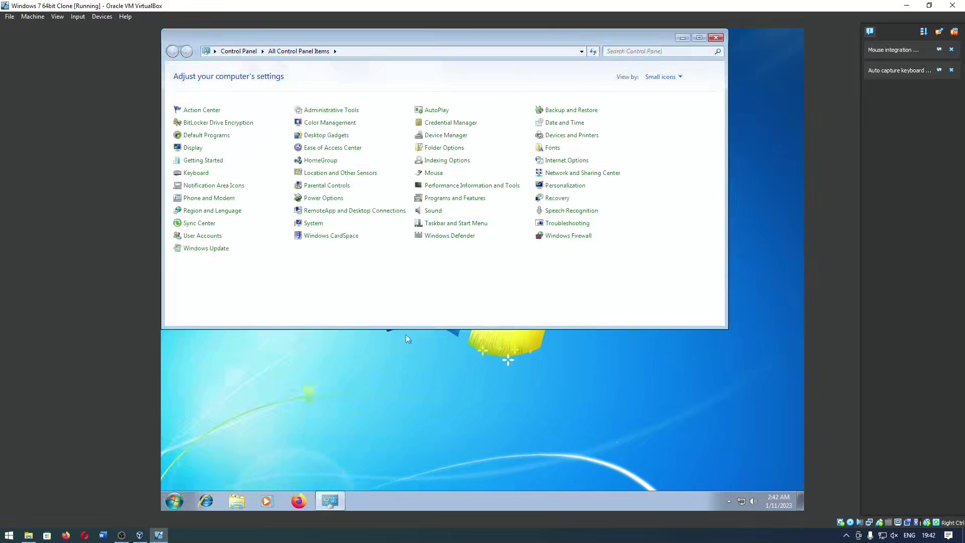
{"action": "left_click", "coordinate": [211, 255]}
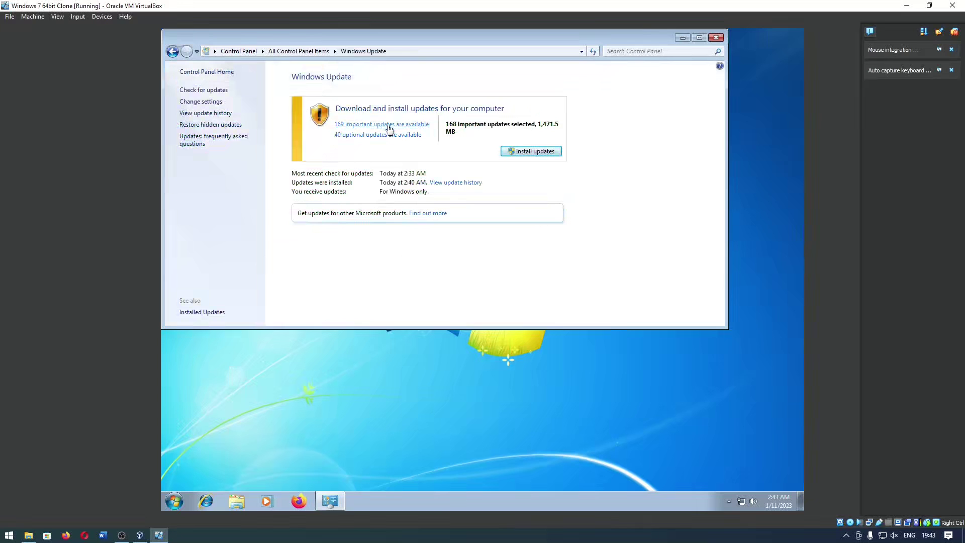
{"action": "left_click", "coordinate": [389, 126]}
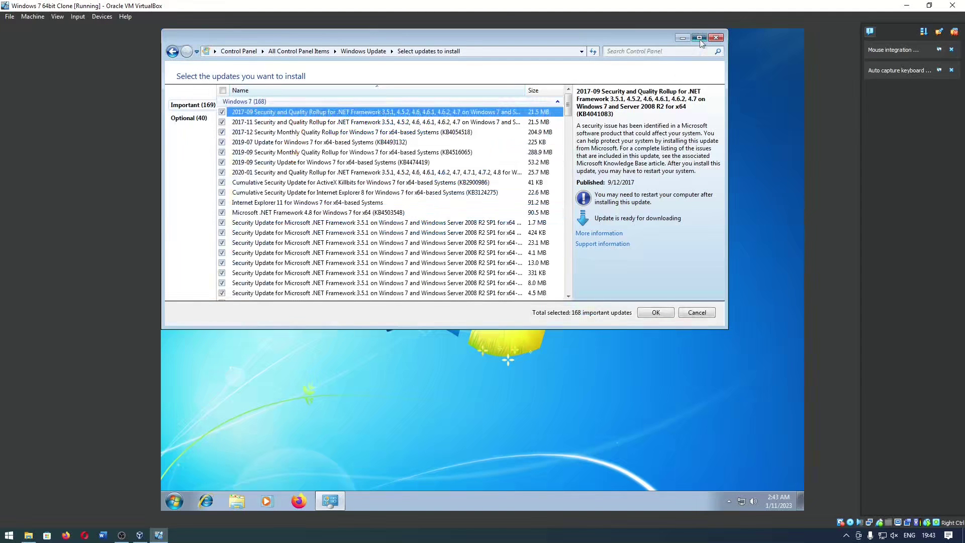
{"action": "left_click", "coordinate": [699, 39]}
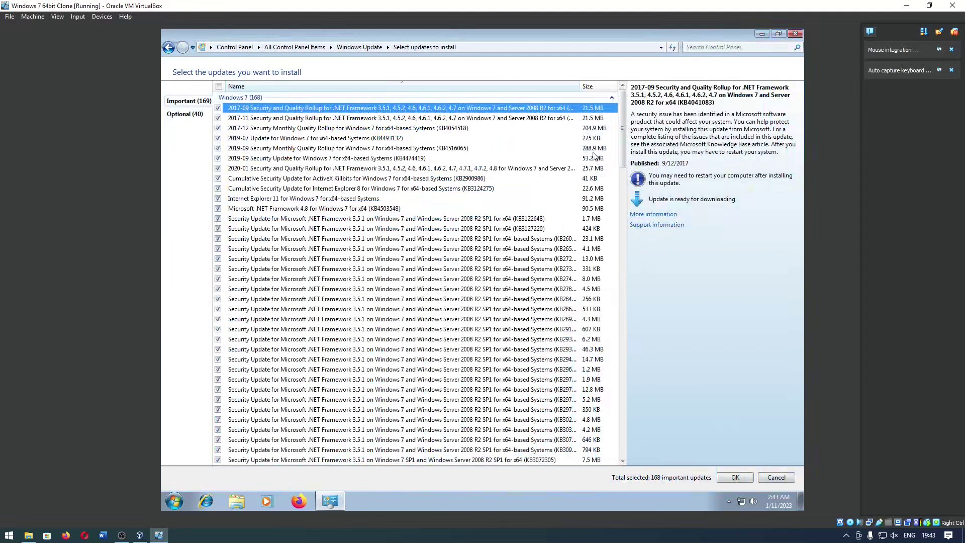
- Look through the whole list of important updates, down to the Microsoft Defender Antivirus entry
{"action": "scroll", "coordinate": [593, 156], "scroll_direction": "down", "scroll_amount": 15}
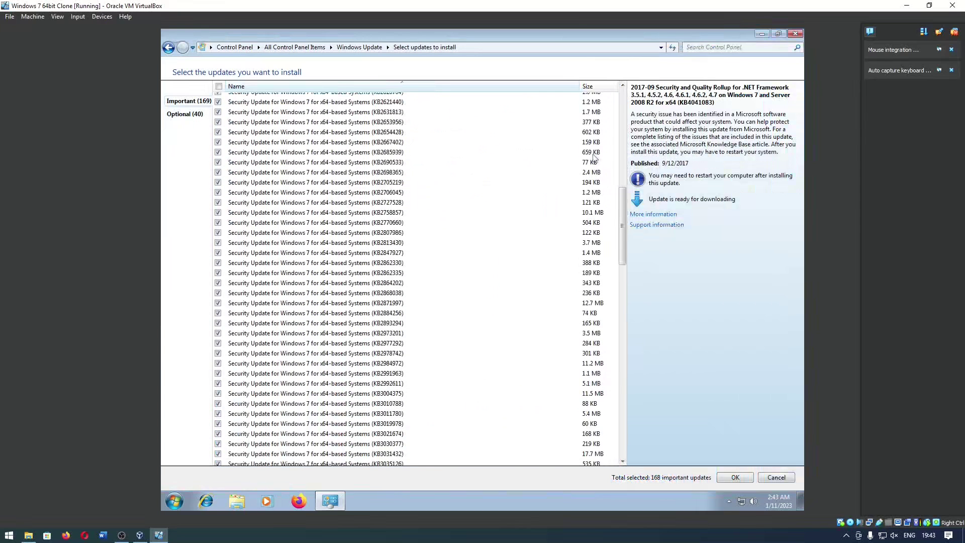
{"action": "scroll", "coordinate": [593, 157], "scroll_direction": "down", "scroll_amount": 15}
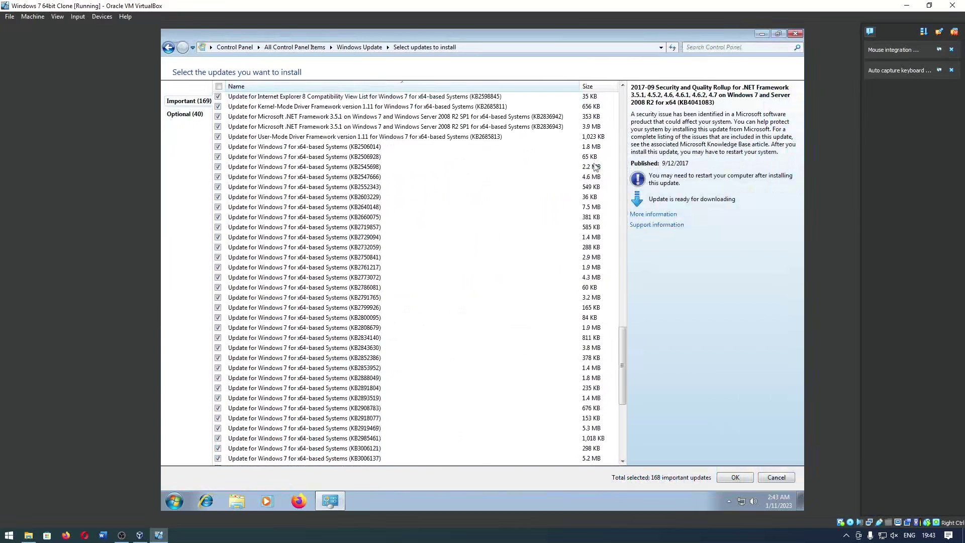
{"action": "scroll", "coordinate": [595, 167], "scroll_direction": "down", "scroll_amount": 7}
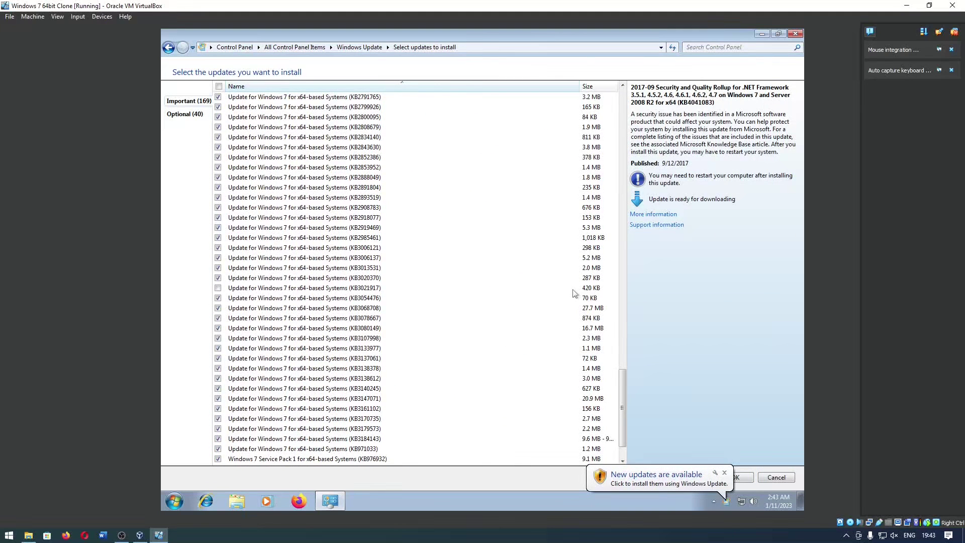
{"action": "scroll", "coordinate": [574, 293], "scroll_direction": "down", "scroll_amount": 2}
{"action": "scroll", "coordinate": [574, 294], "scroll_direction": "up", "scroll_amount": 15}
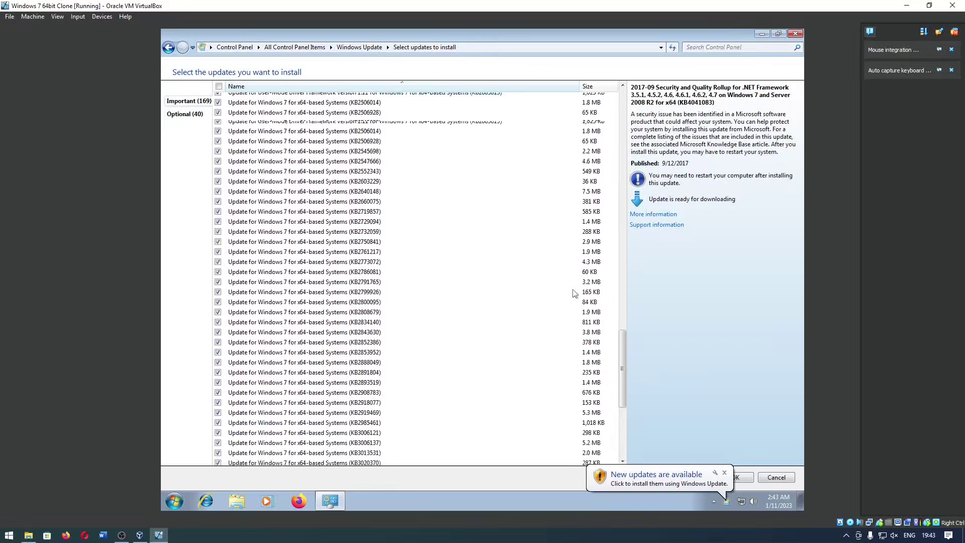
{"action": "scroll", "coordinate": [566, 289], "scroll_direction": "up", "scroll_amount": 15}
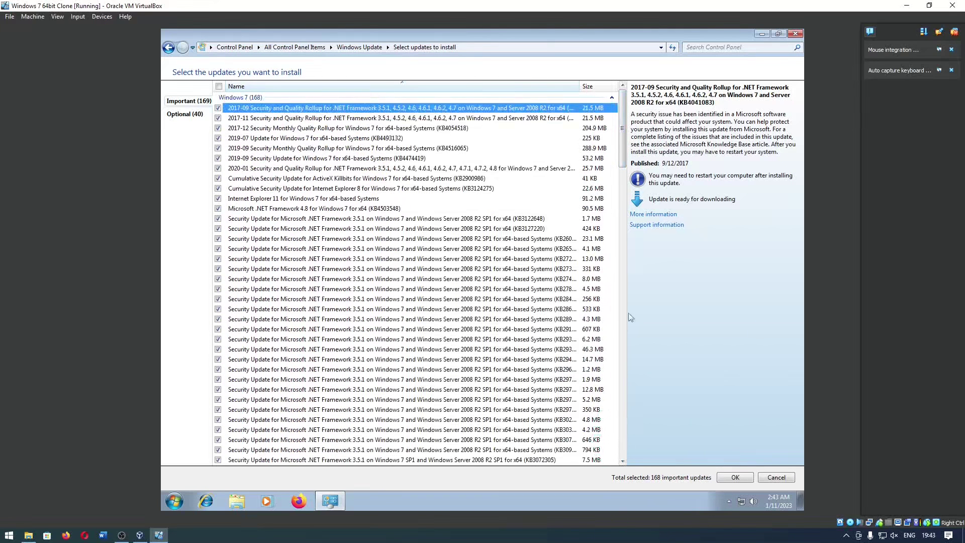
{"action": "left_click_drag", "start_coordinate": [623, 161], "coordinate": [625, 469]}
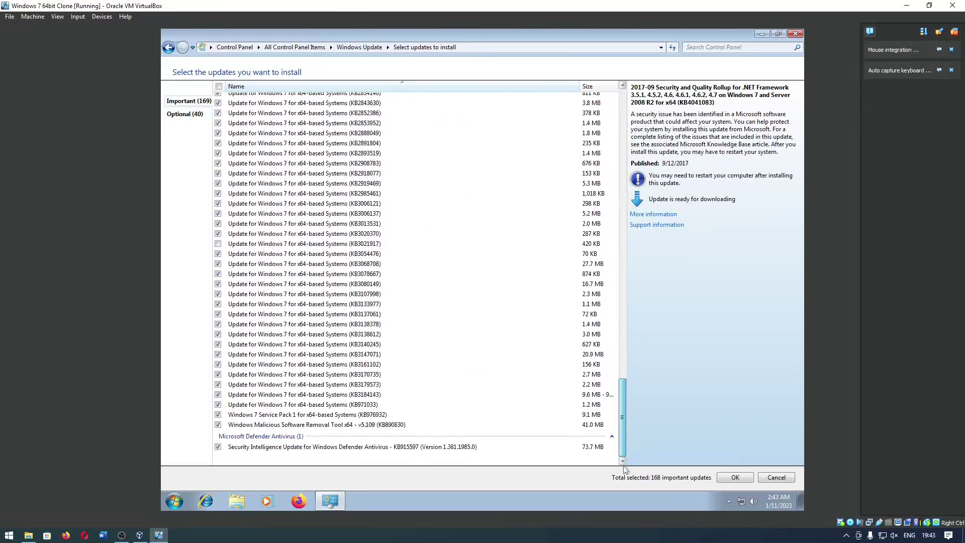
- Include all six updates of the Windows 7 group in the optional updates, leaving the language packs unselected
{"action": "left_click", "coordinate": [175, 114]}
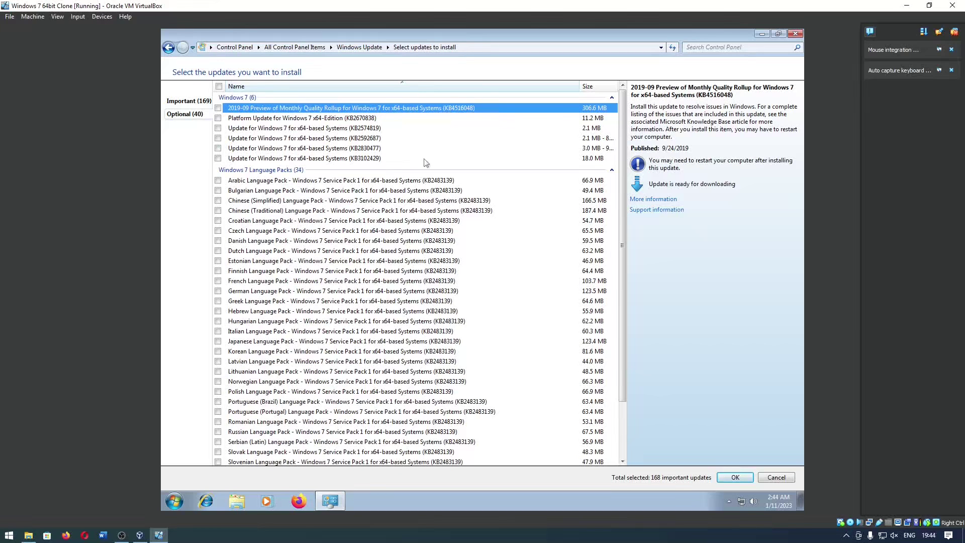
{"action": "left_click", "coordinate": [234, 102]}
{"action": "left_click", "coordinate": [218, 108]}
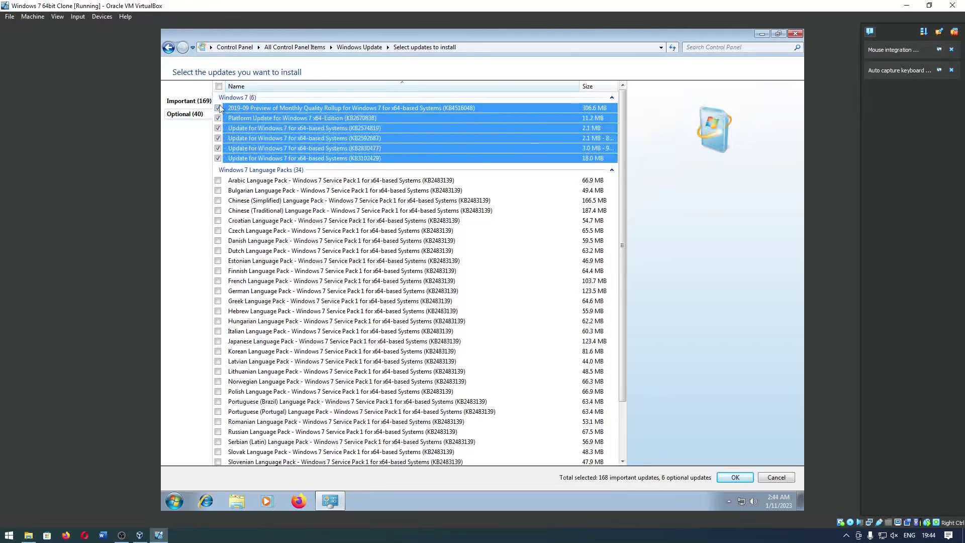